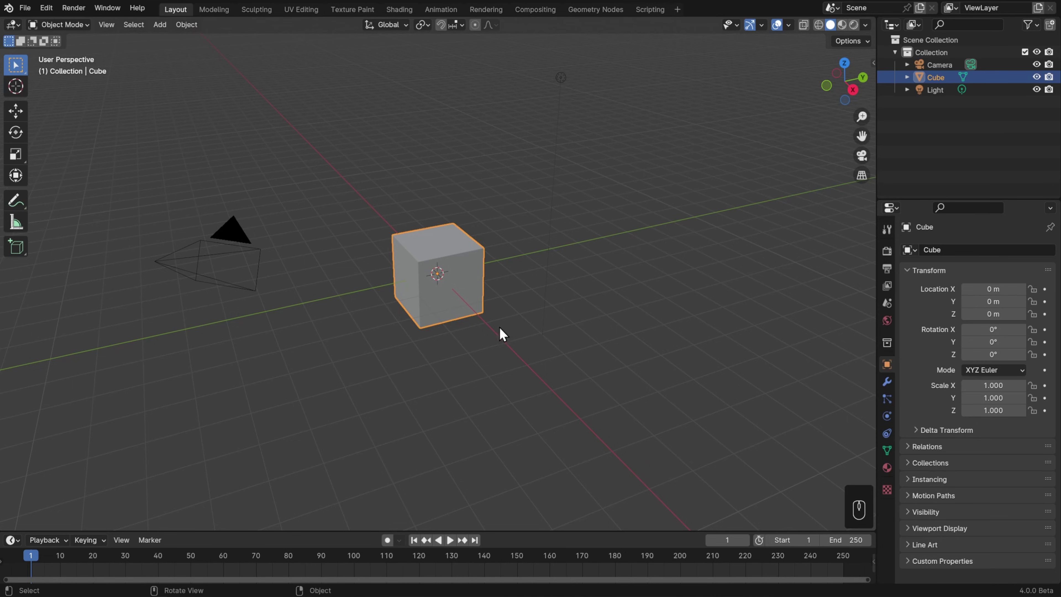
- Delete the default cube from the Object menu and the camera from its context menu
click(193, 25)
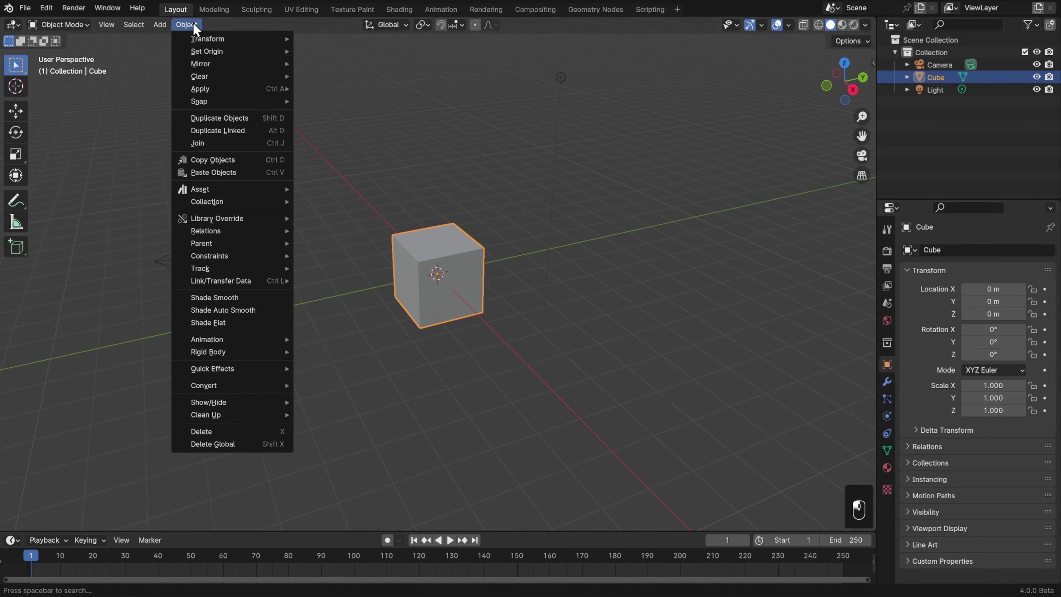
click(218, 434)
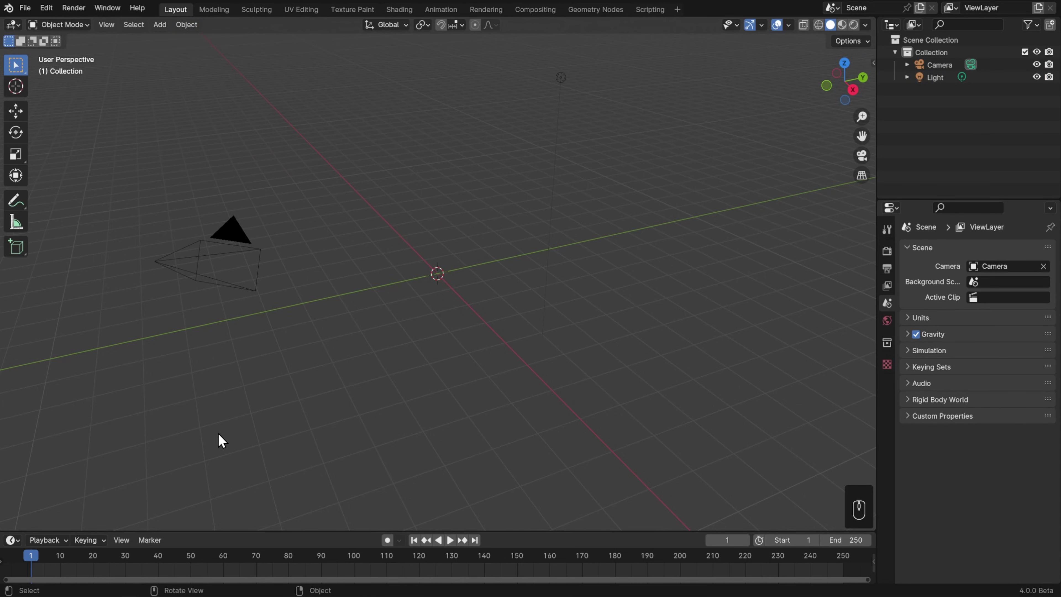
click(242, 244)
right_click(312, 228)
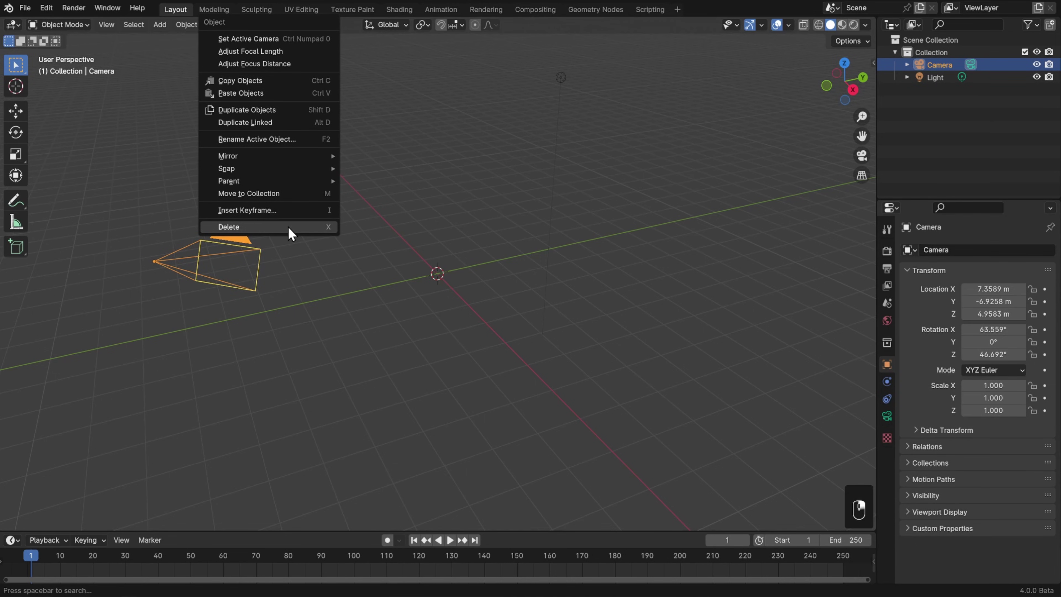
click(314, 232)
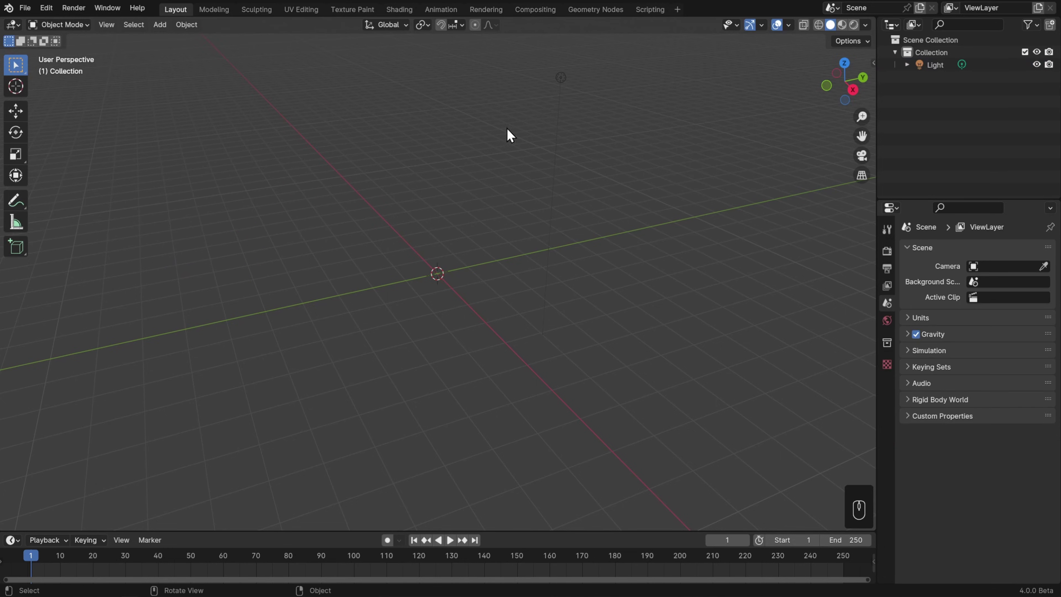
- Select the light and delete it with X, confirming the Delete popup
click(568, 85)
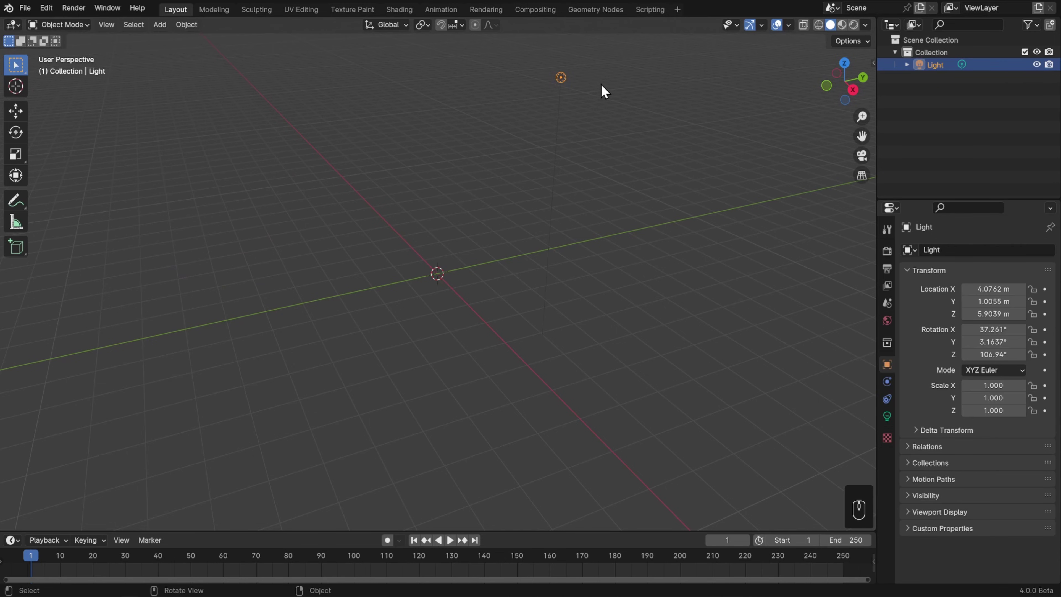
key(x)
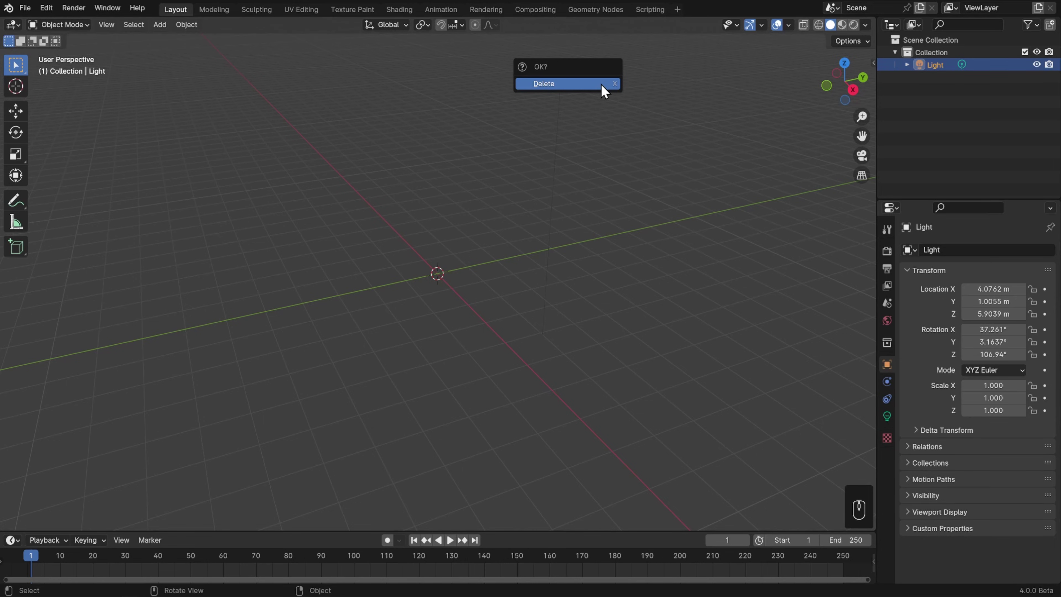
click(601, 84)
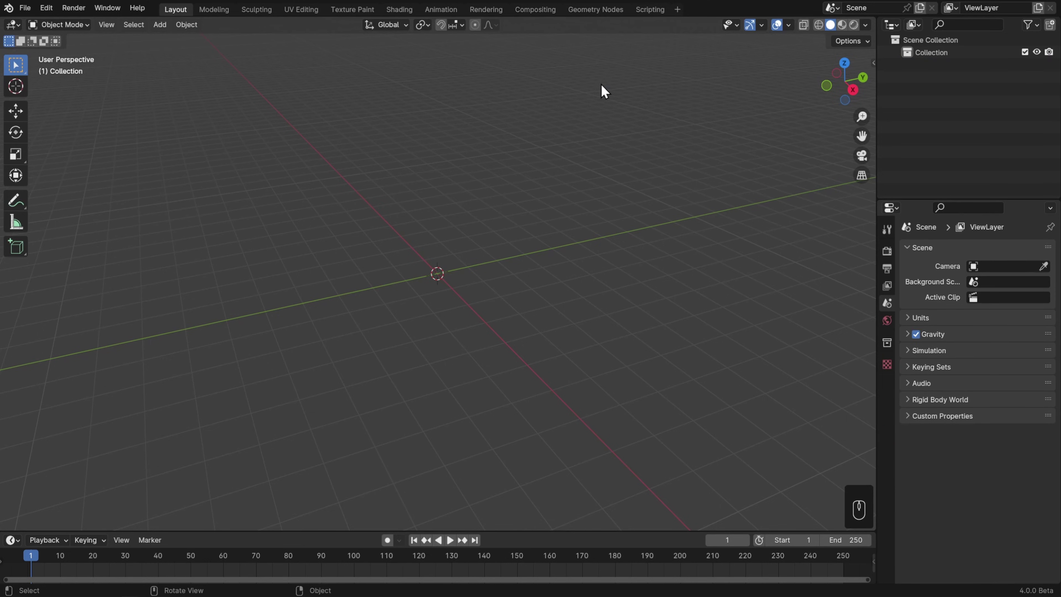
- Undo twice to restore the default cube, camera and light, then delete the cube
key(ctrl+z)
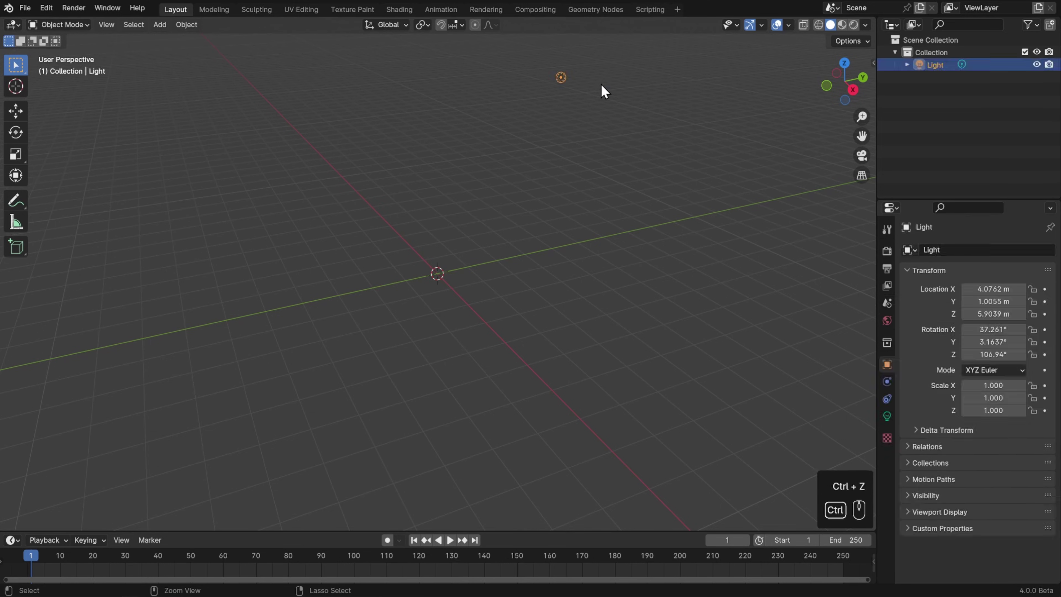
key(ctrl+z)
key(ctrl+z)
key(ctrl+z)
key(ctrl+z)
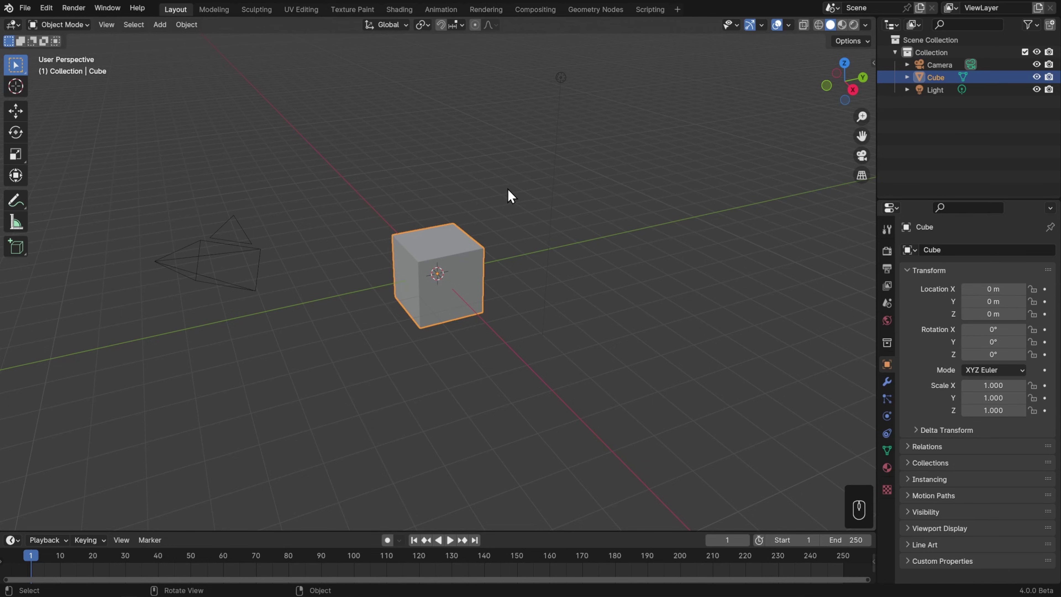
key(Delete)
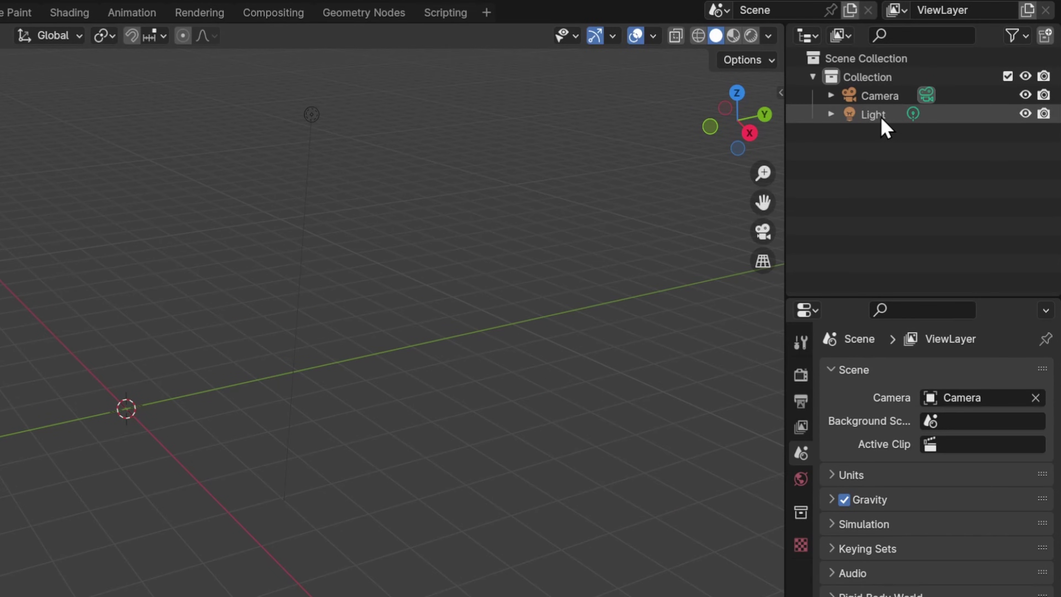
- Select Light in the Outliner and delete it, leaving only the camera
click(882, 122)
right_click(882, 122)
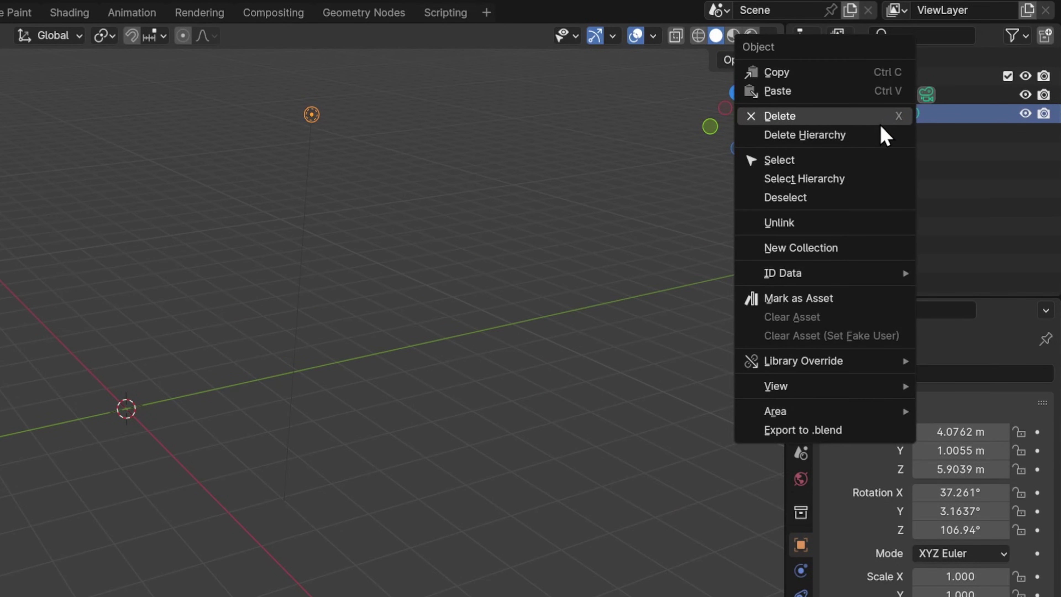
key(Escape)
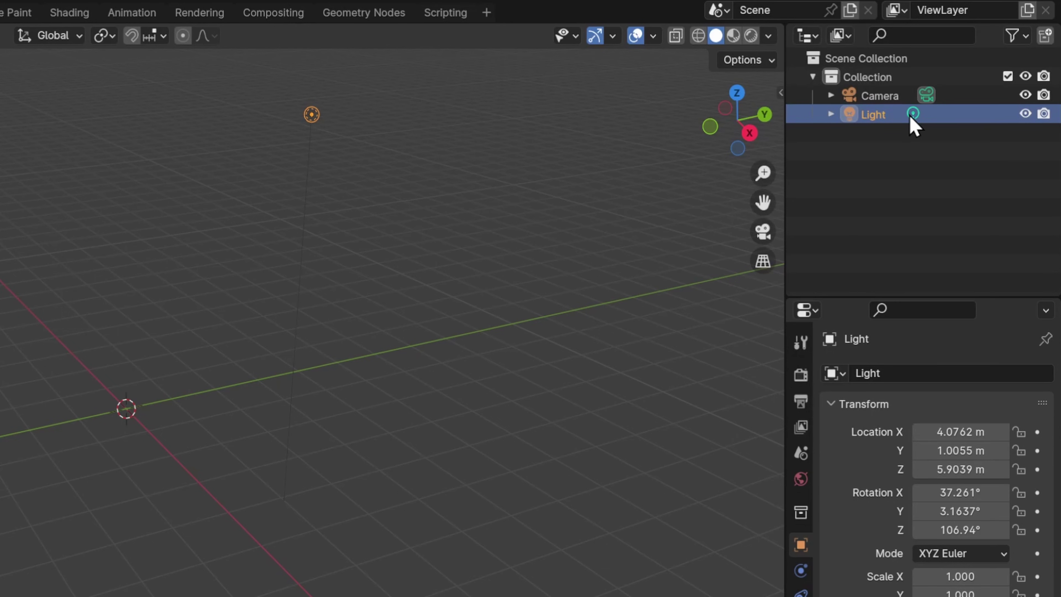
key(Delete)
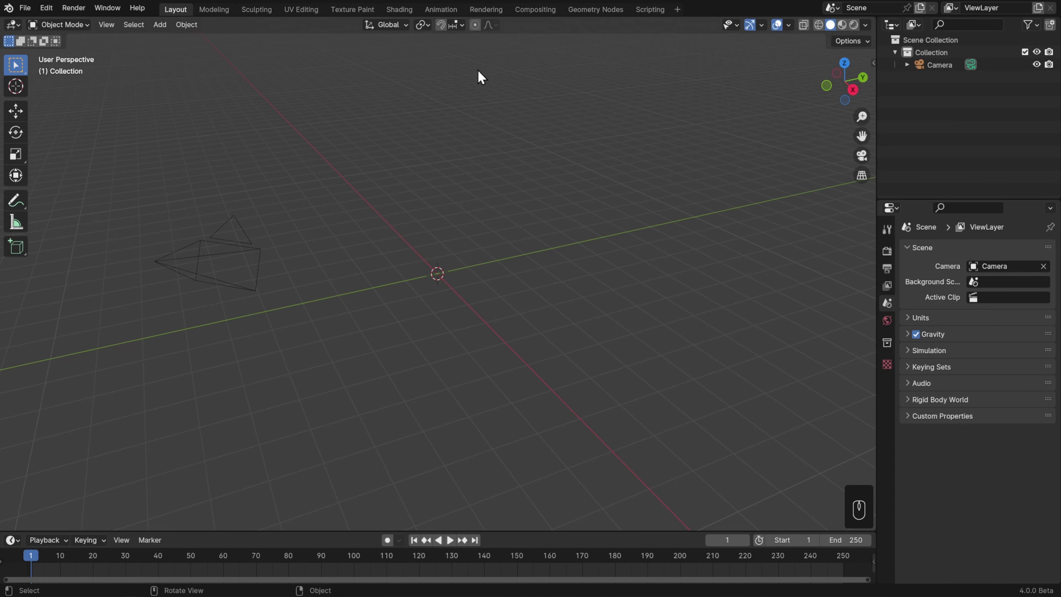
- Add a mesh cube at the world origin and bring the Add menu back up at Metaball
click(171, 30)
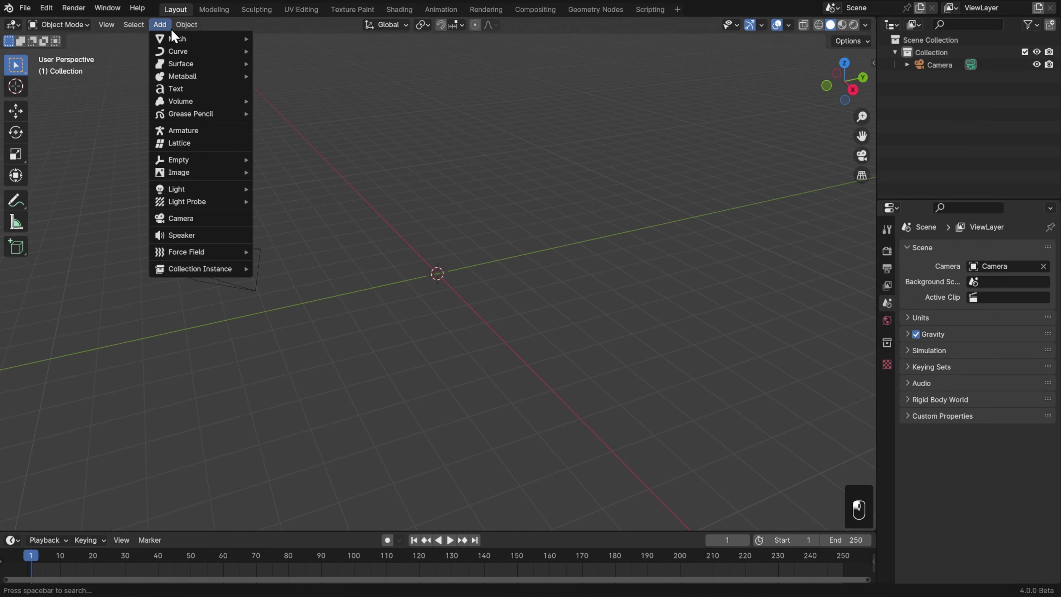
mouse_move(166, 39)
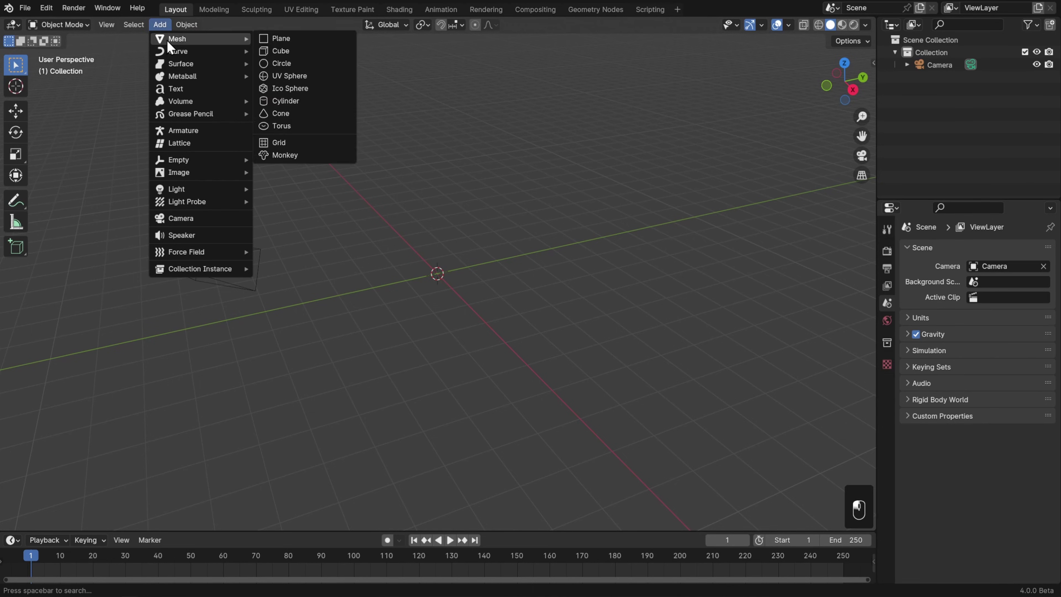
click(309, 51)
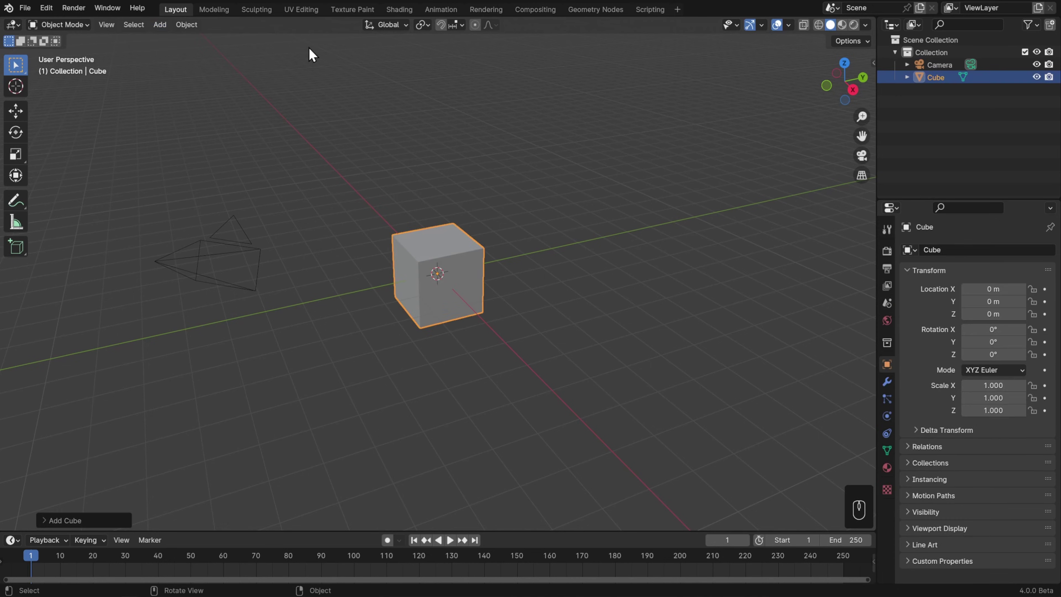
click(167, 24)
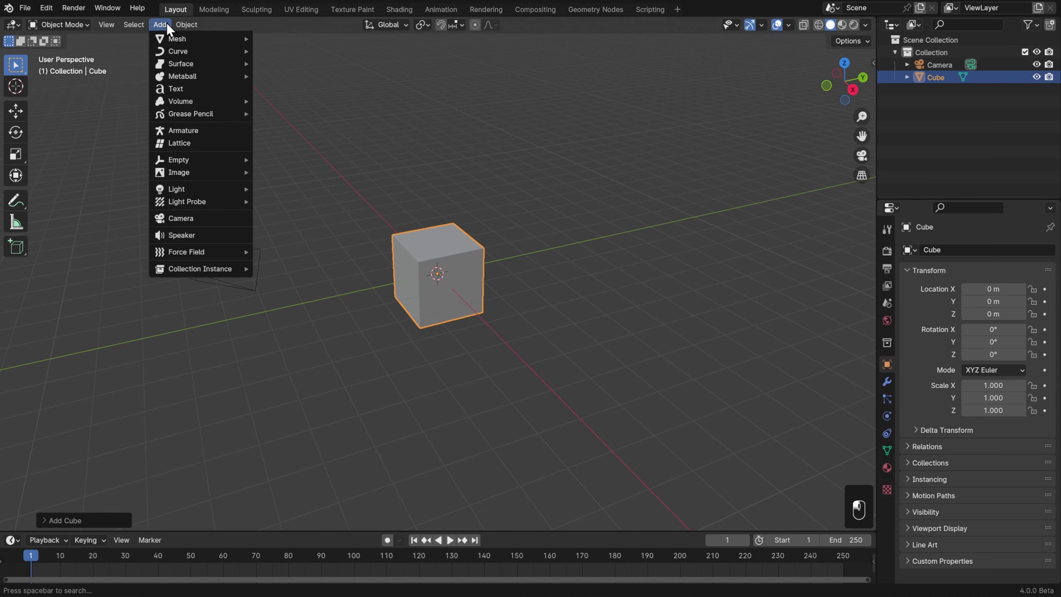
mouse_move(165, 42)
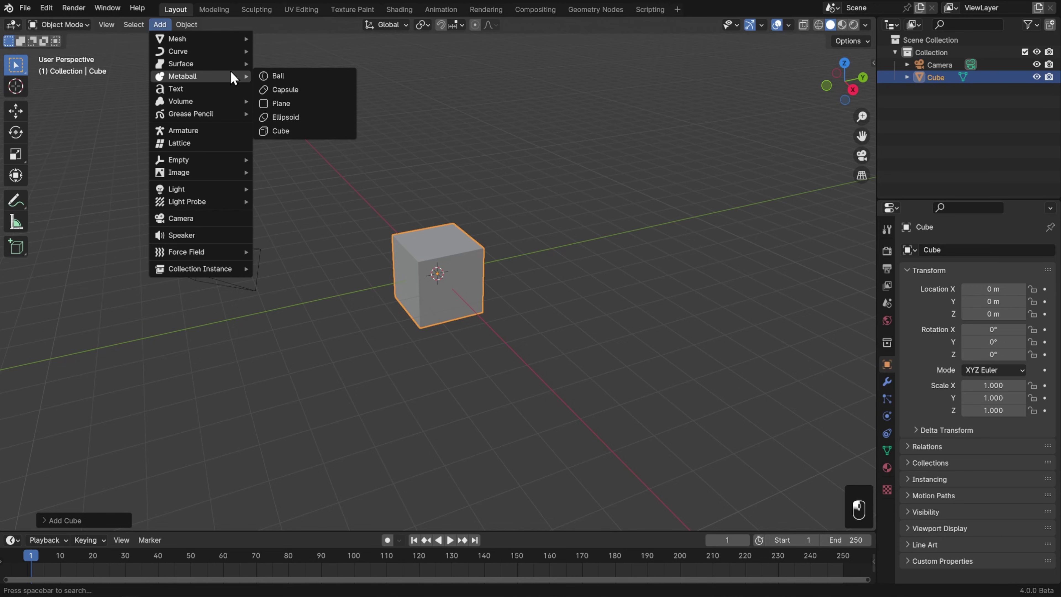
- Add a metaball ball and move it to sit just above the cube
click(308, 77)
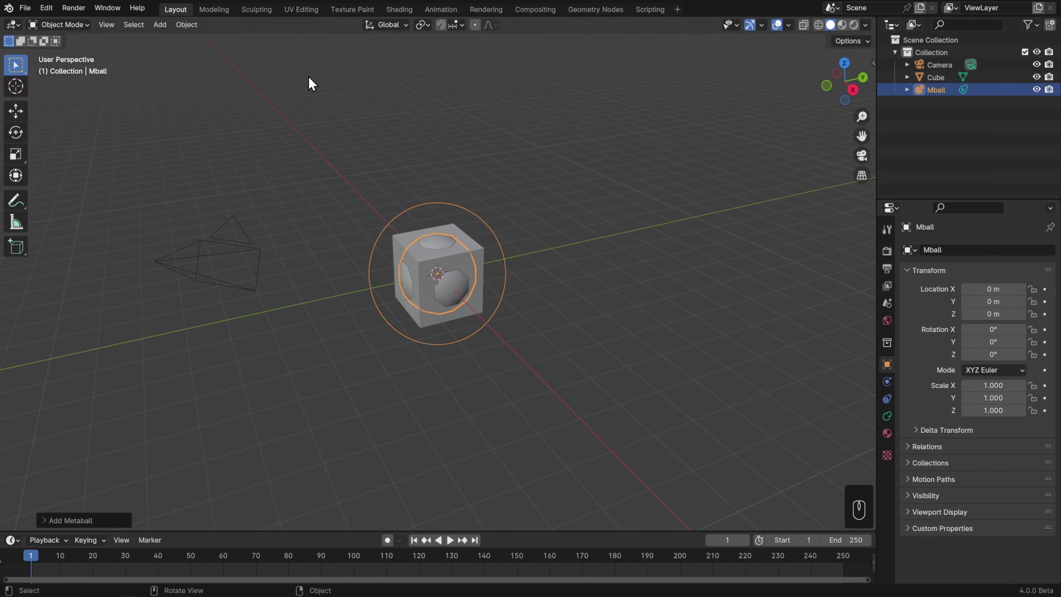
key(g)
click(612, 220)
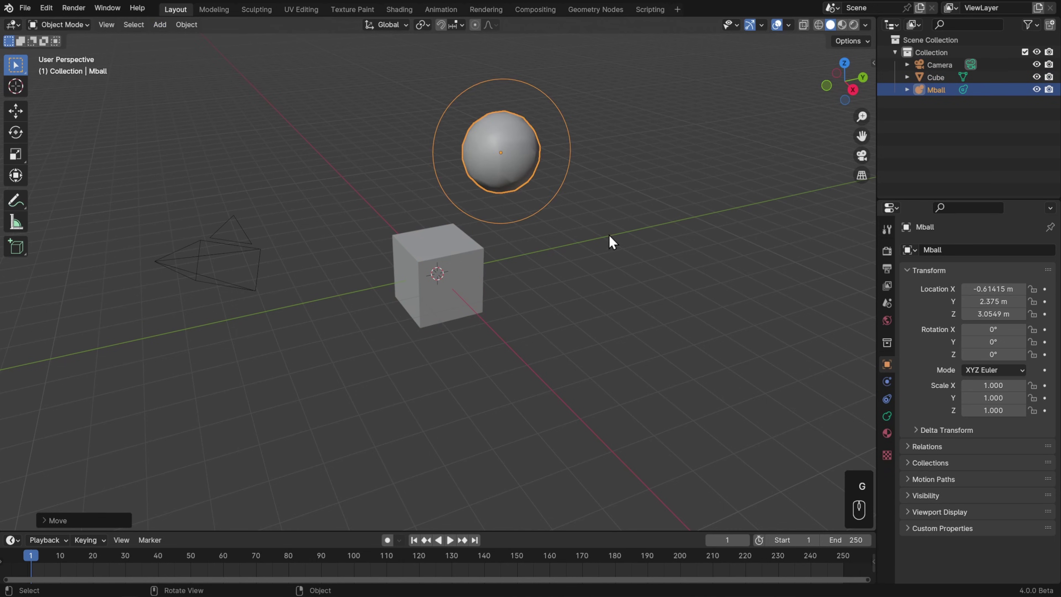
key(g)
click(307, 117)
- Add a second metaball ball and move it into the first so they fuse
click(160, 24)
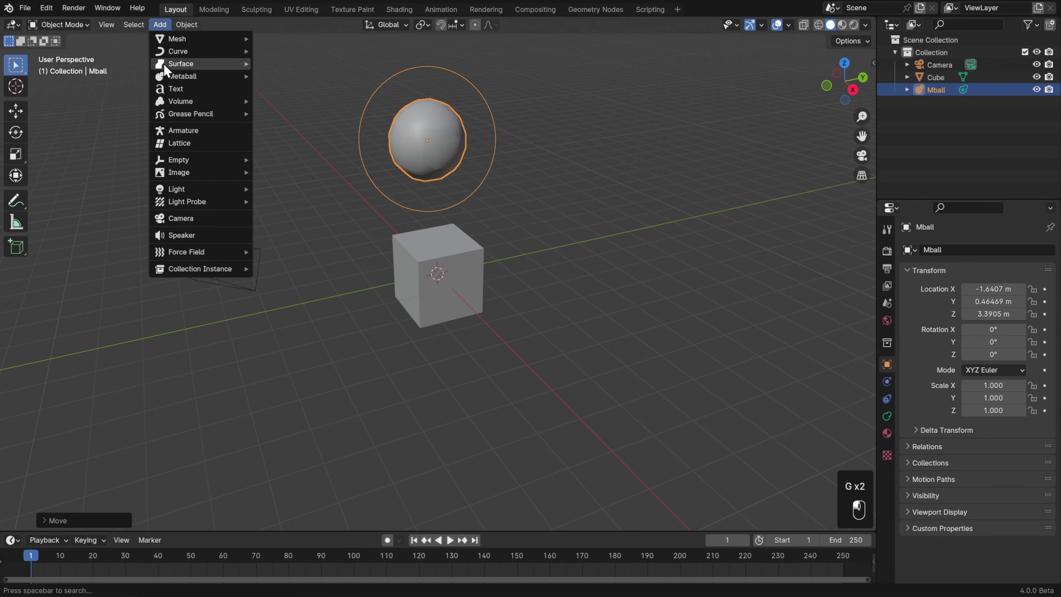
mouse_move(224, 79)
click(291, 76)
key(g)
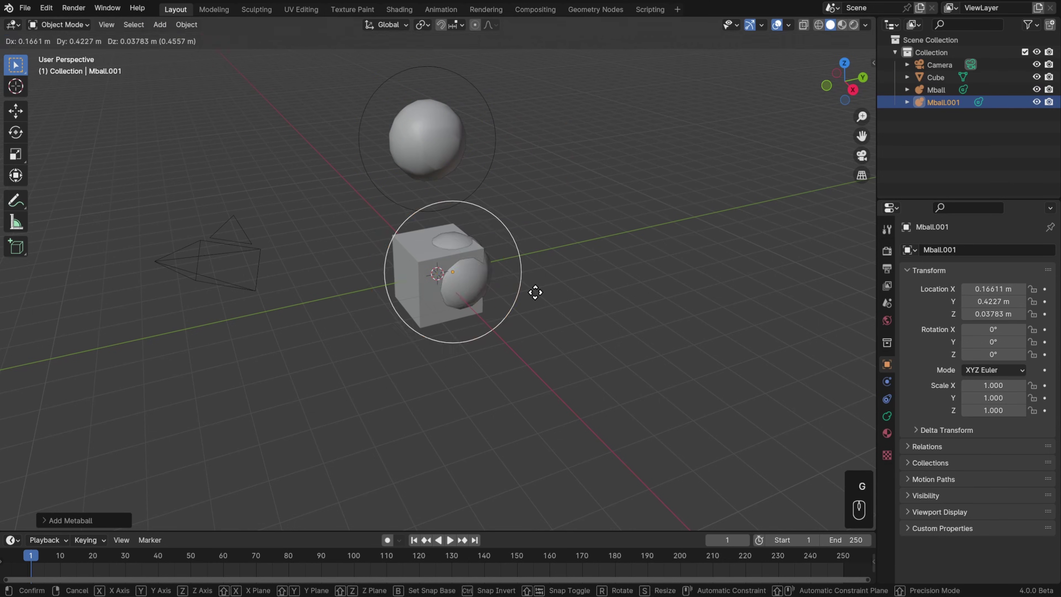
click(709, 236)
key(g)
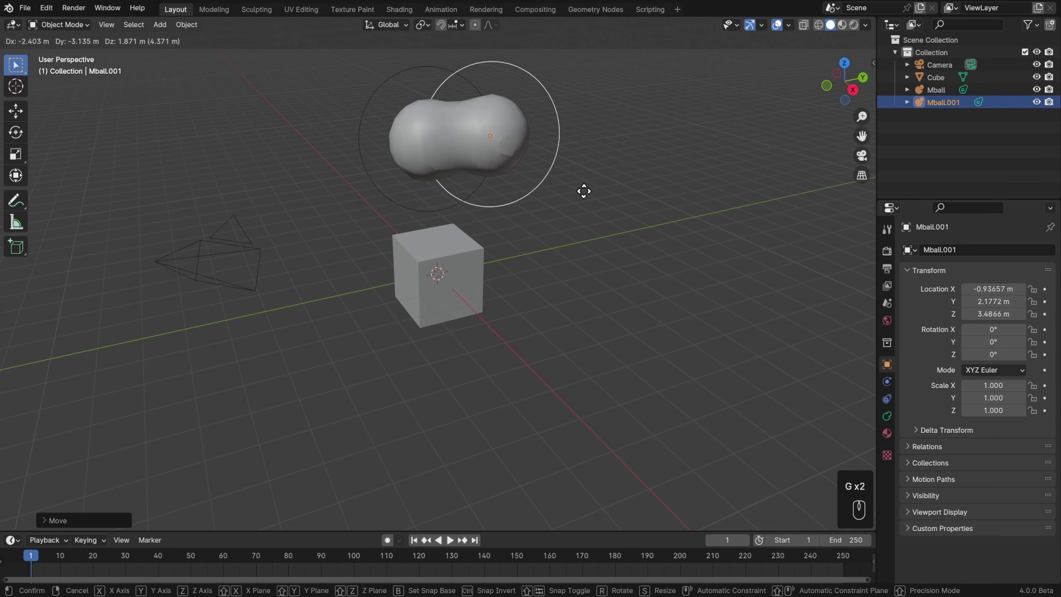
click(591, 207)
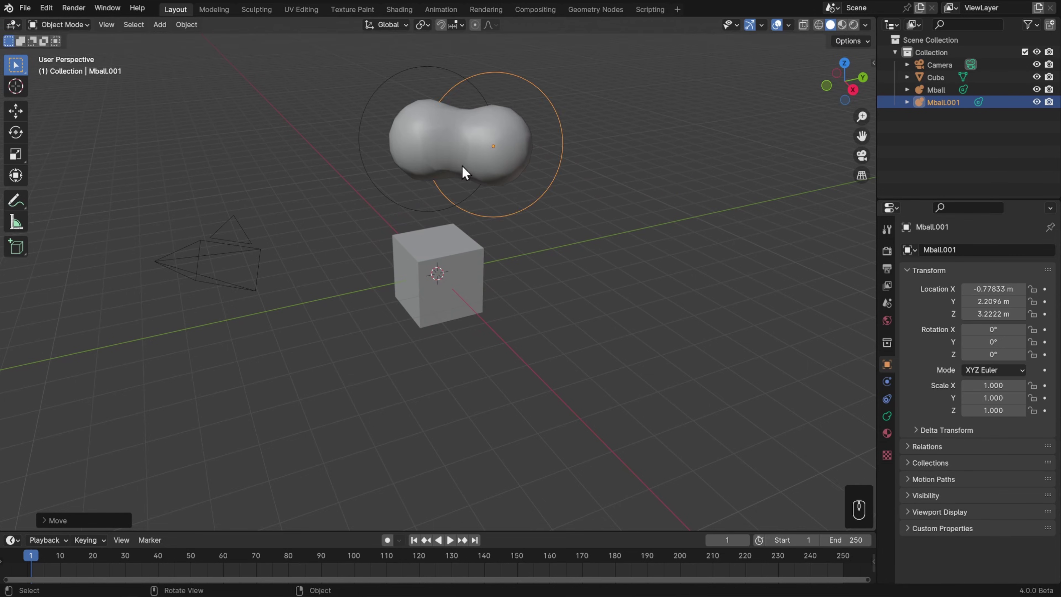
- Add a third metaball ball and merge it into the blob above the cube
click(161, 25)
mouse_move(169, 75)
click(295, 79)
key(g)
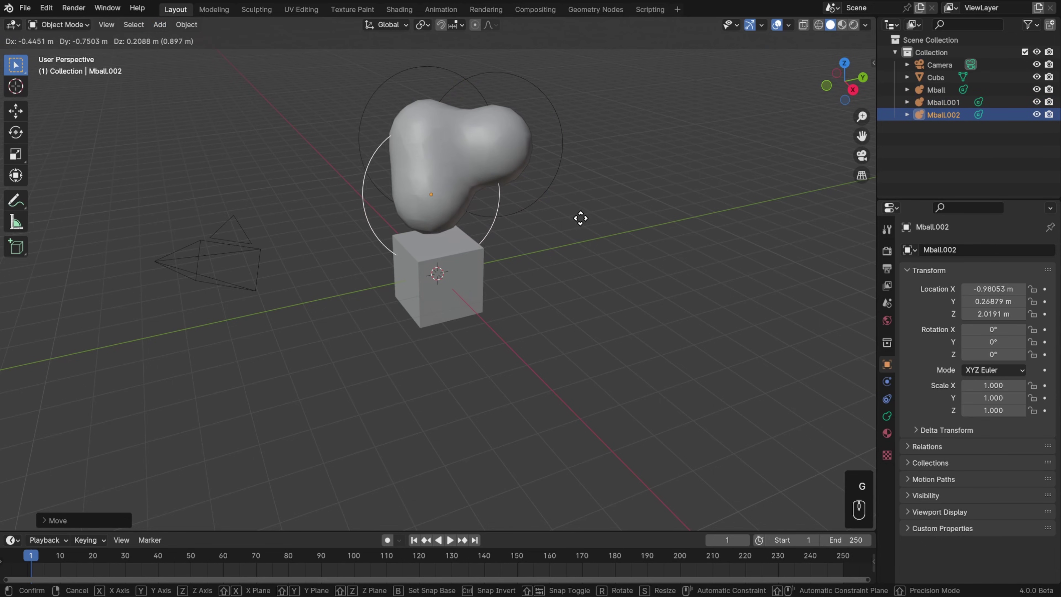
click(612, 138)
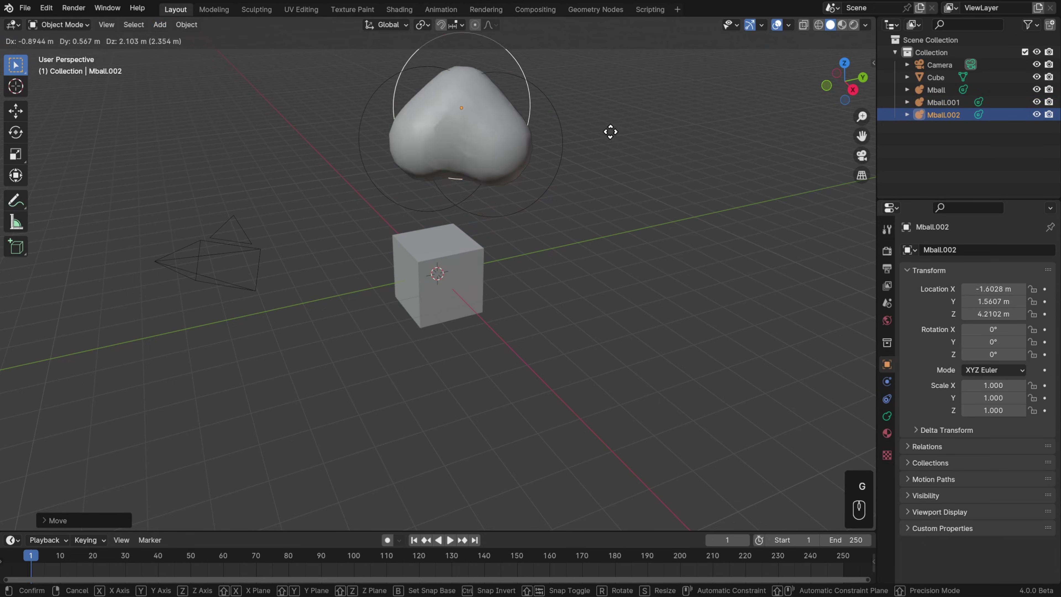
- Browse the Add menu's object categories, ending with the Mesh submenu showing
click(165, 27)
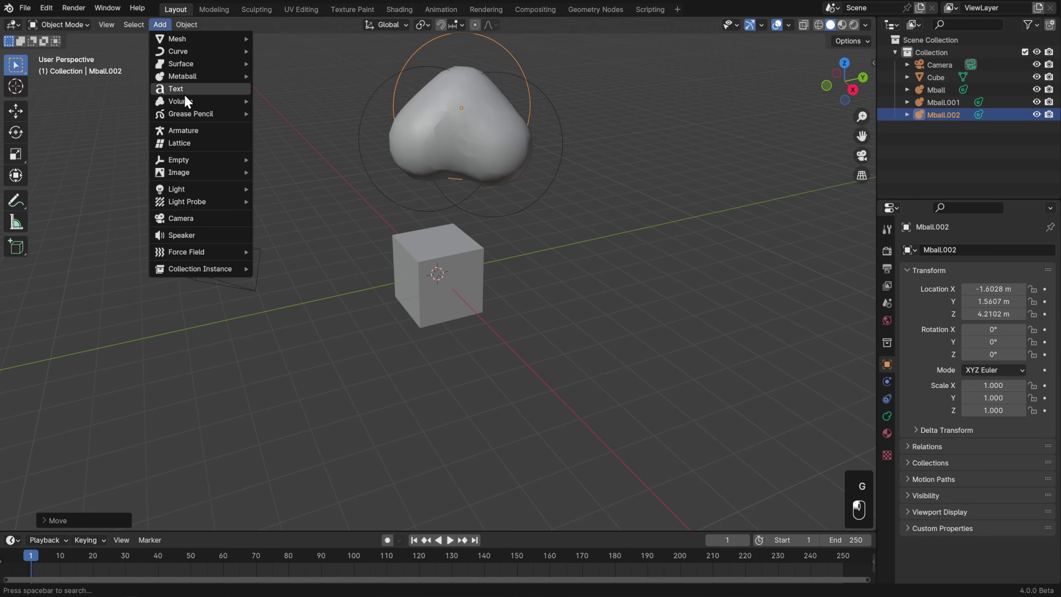
mouse_move(202, 121)
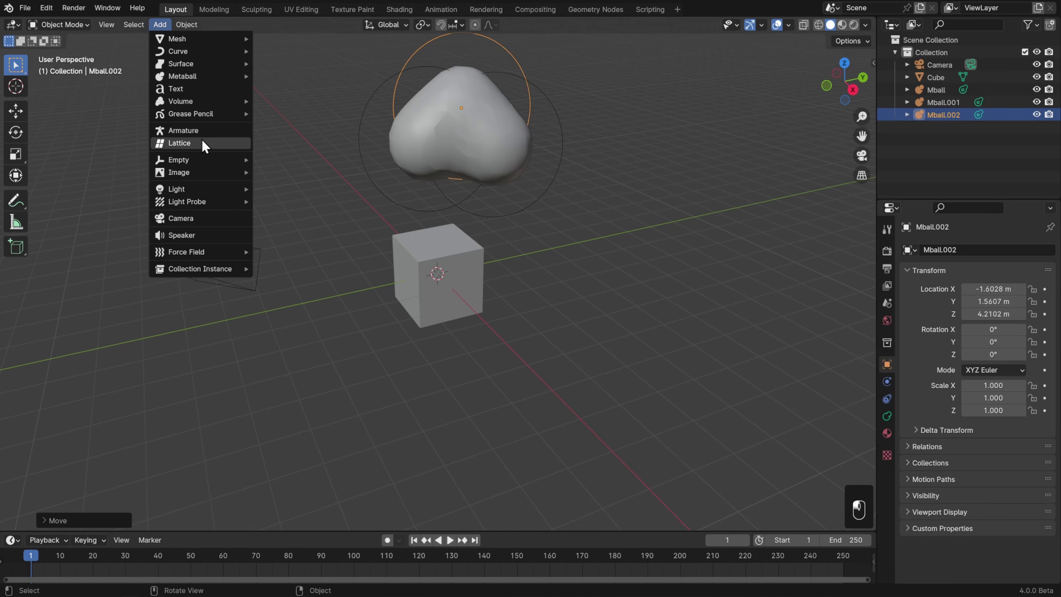
mouse_move(214, 158)
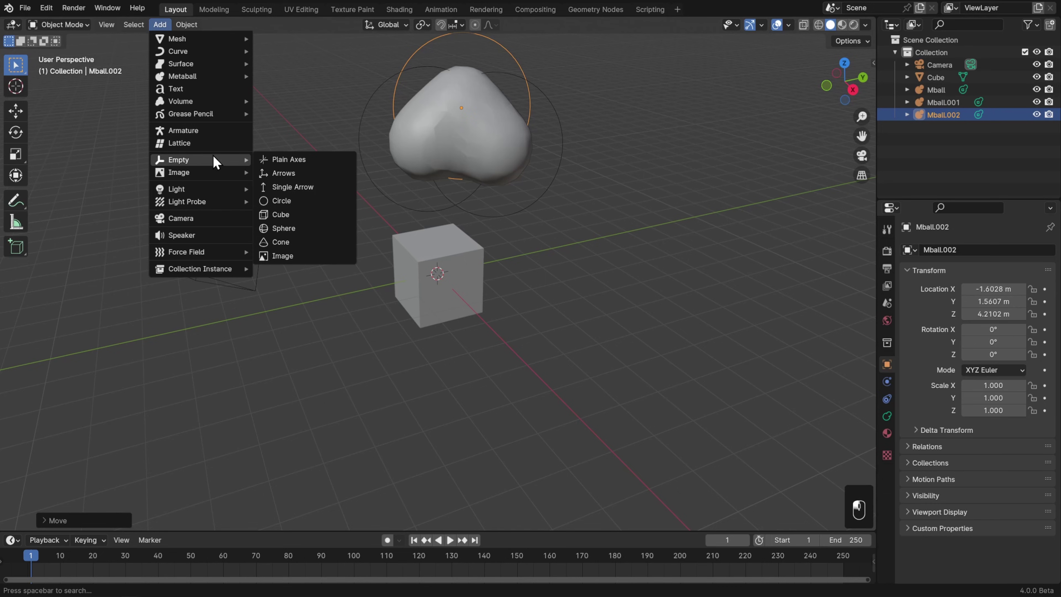
mouse_move(220, 178)
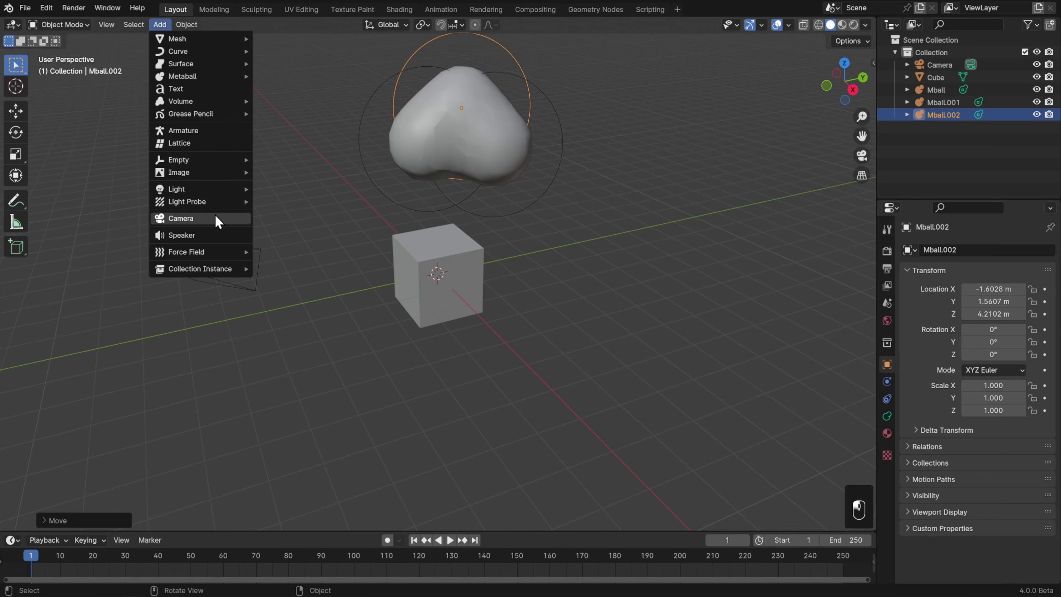
mouse_move(221, 39)
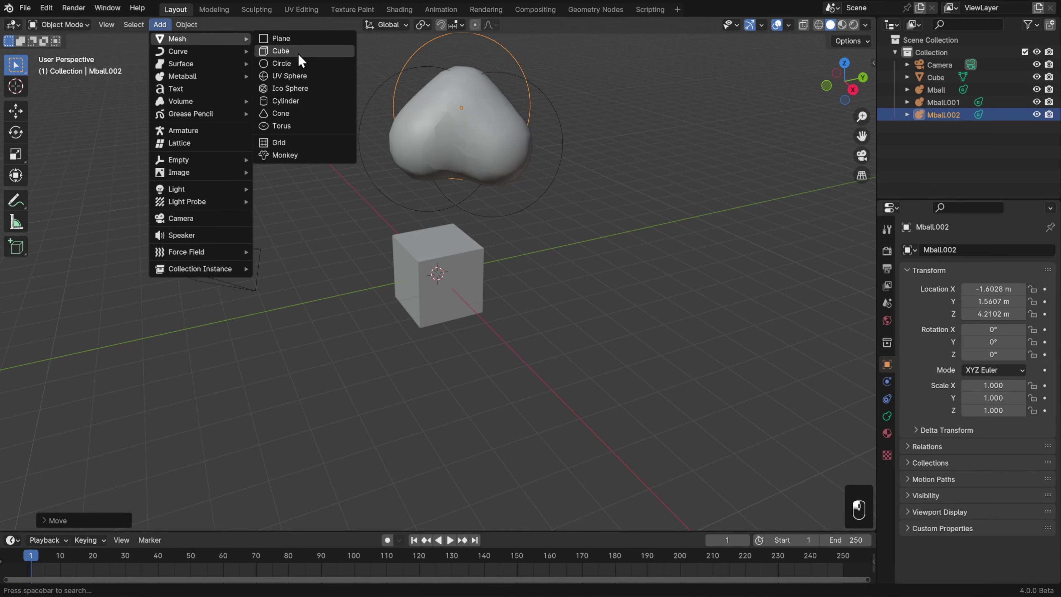
- Add Cube.001 from the Mesh submenu at the world origin
click(281, 52)
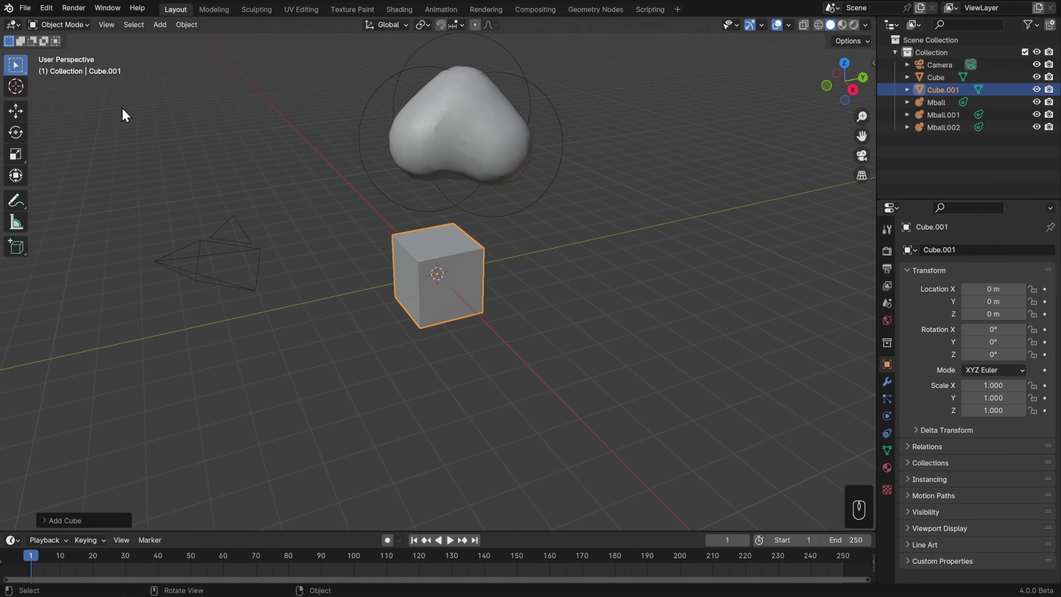
- Place the 3D cursor on the right of the grid and add Cube.002 there (5.0022, 9.1872, -1.7347 m)
click(16, 88)
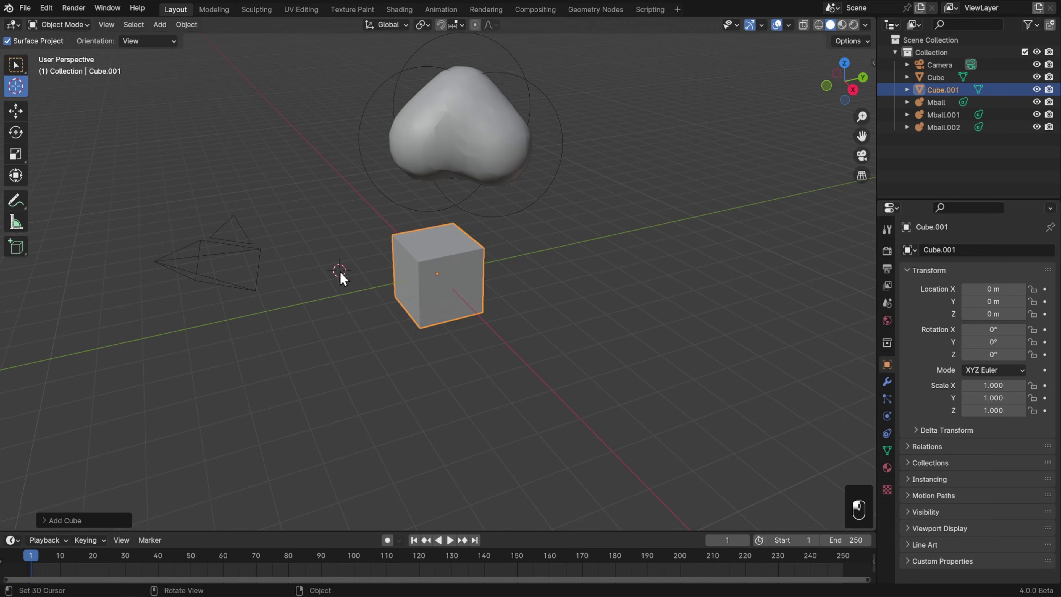
click(231, 412)
click(792, 337)
key(shift+a)
mouse_move(553, 266)
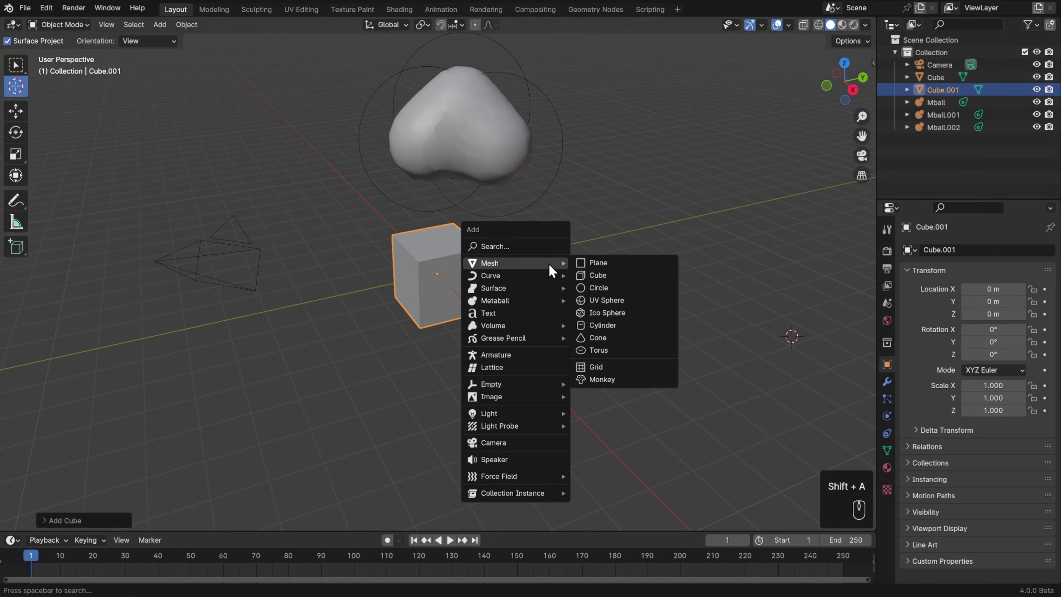
click(598, 277)
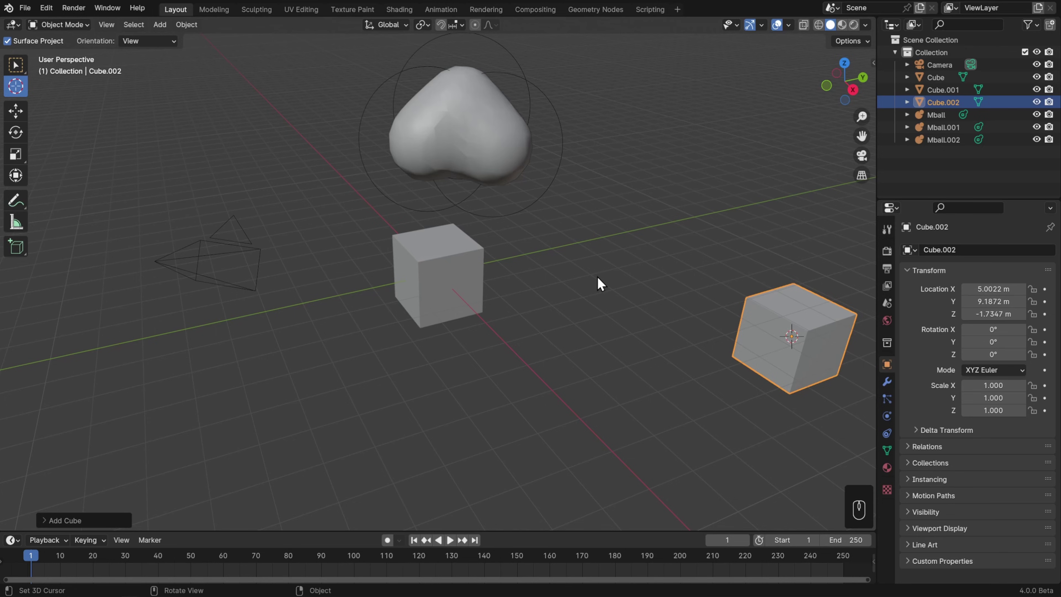
- Box-select the metaball blob with the central cube, then set the 3D cursor on Cube.002
click(16, 65)
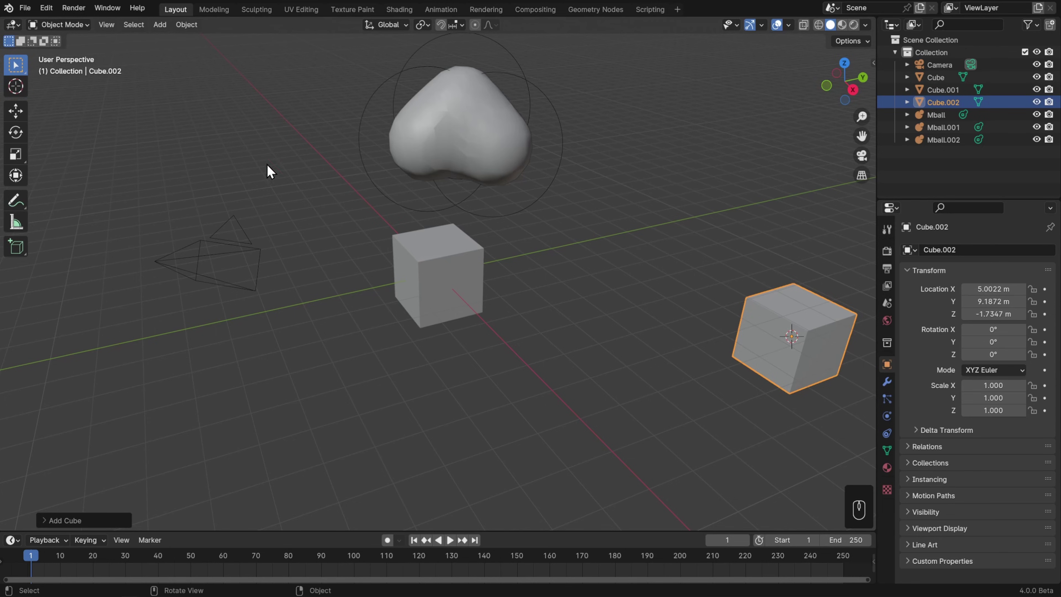
drag(277, 168, 582, 338)
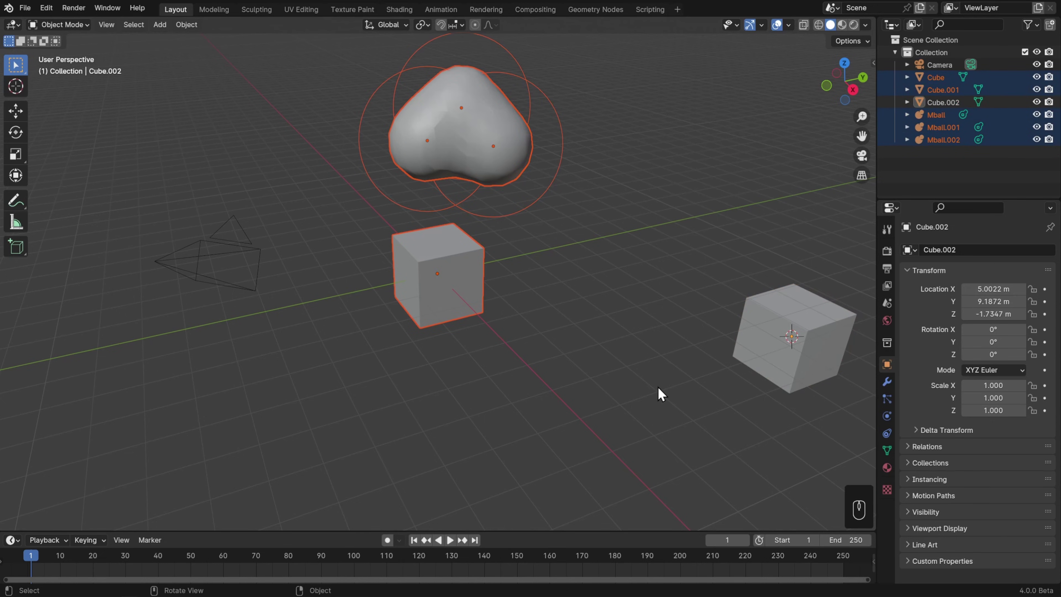
shift+right_click(257, 94)
shift+right_click(190, 165)
shift+right_click(278, 338)
shift+right_click(444, 297)
shift+right_click(441, 241)
shift+right_click(404, 277)
shift+right_click(787, 339)
- Orbit around the scene and try placing the 3D cursor at several spots
scroll(710, 373, down, 5)
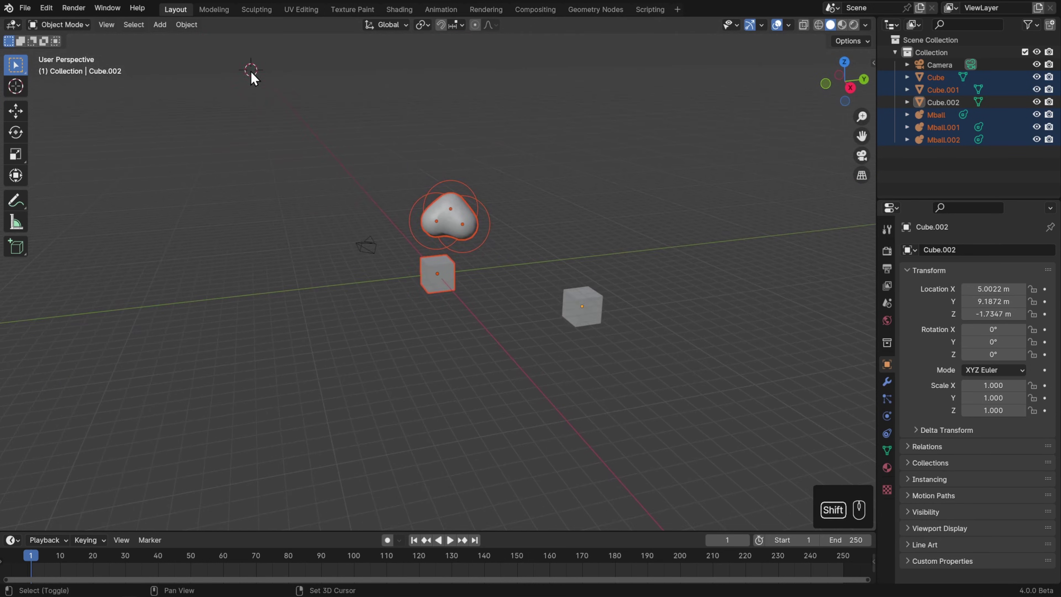
scroll(270, 227, down, 3)
middle_drag(270, 228, 294, 277)
shift+right_click(113, 140)
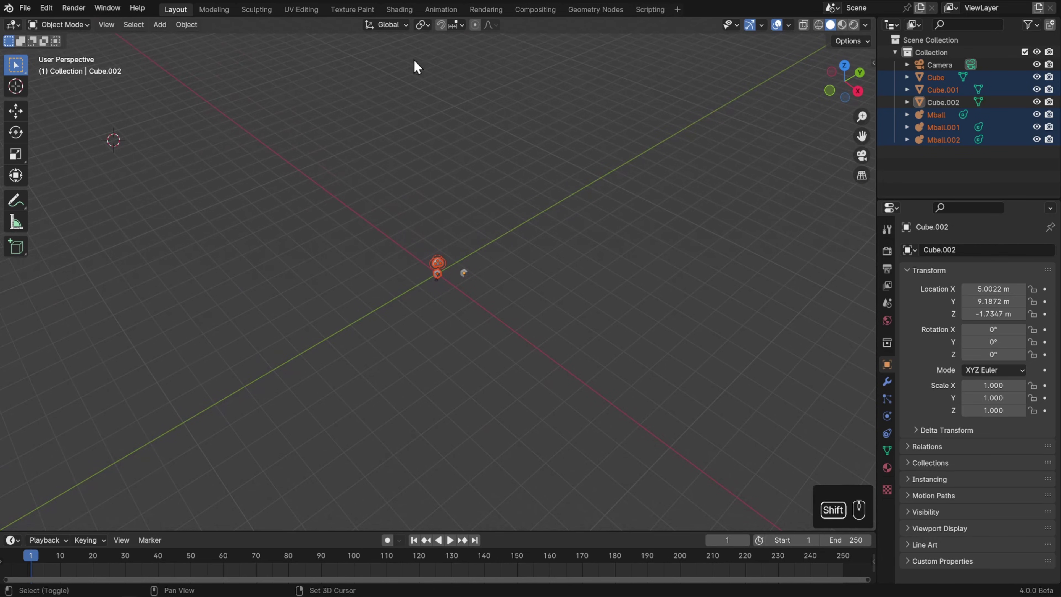
middle_drag(793, 403, 838, 337)
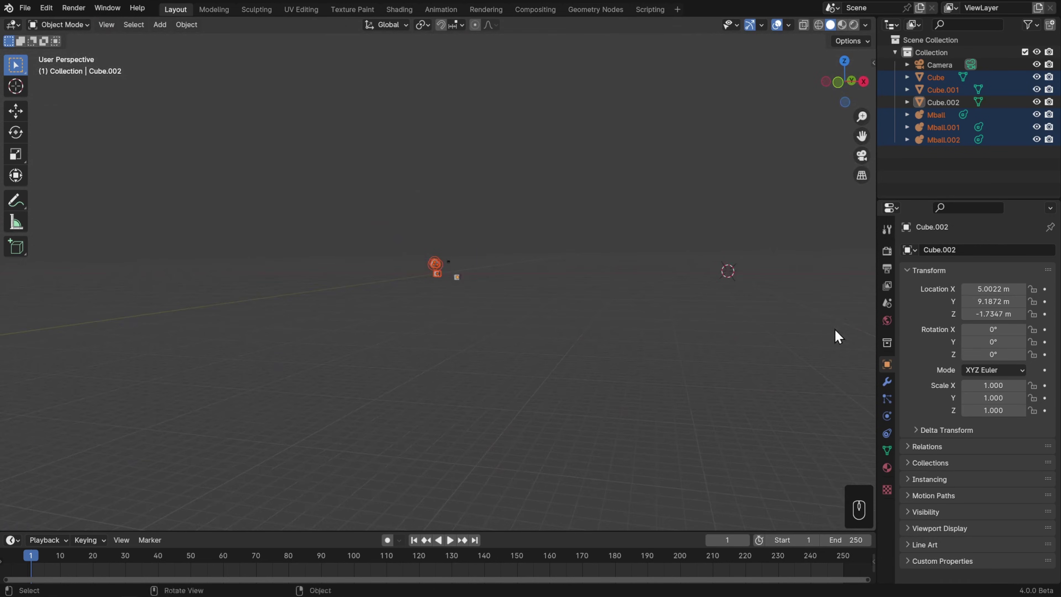
shift+right_click(835, 251)
middle_drag(760, 270, 784, 298)
shift+right_drag(784, 299, 738, 67)
middle_drag(738, 69, 806, 130)
scroll(469, 280, up, 10)
middle_drag(535, 355, 597, 315)
- Deselect everything, then delete Cube.001 and the second centre cube beneath the metaballs
key(alt+a)
scroll(637, 322, down, 3)
click(440, 261)
key(Delete)
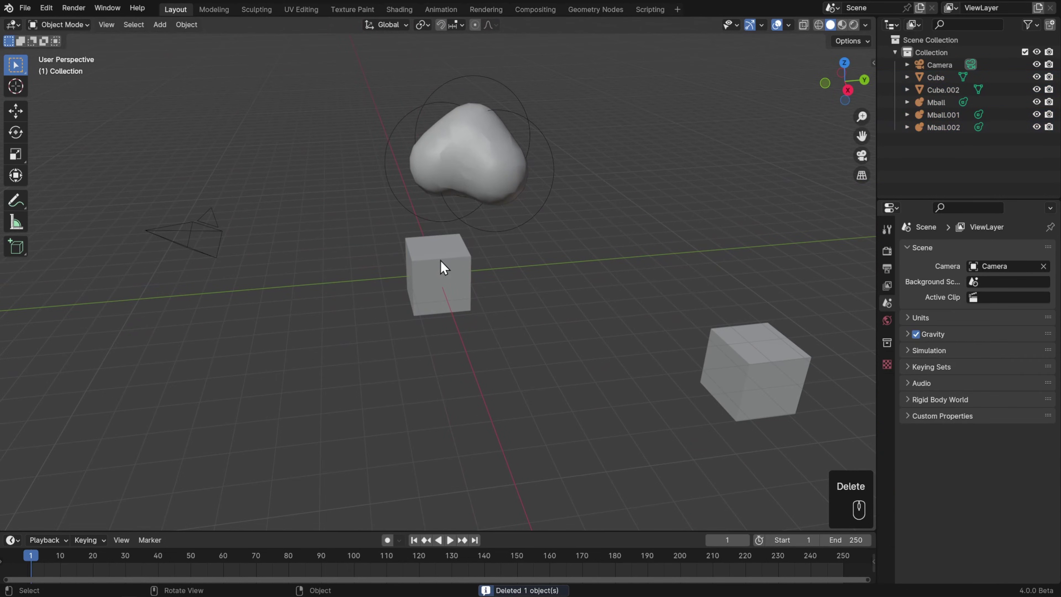
click(440, 261)
key(Delete)
- Add a new cube from the Shift+A menu, then undo it with Ctrl+Z
scroll(585, 375, down, 2)
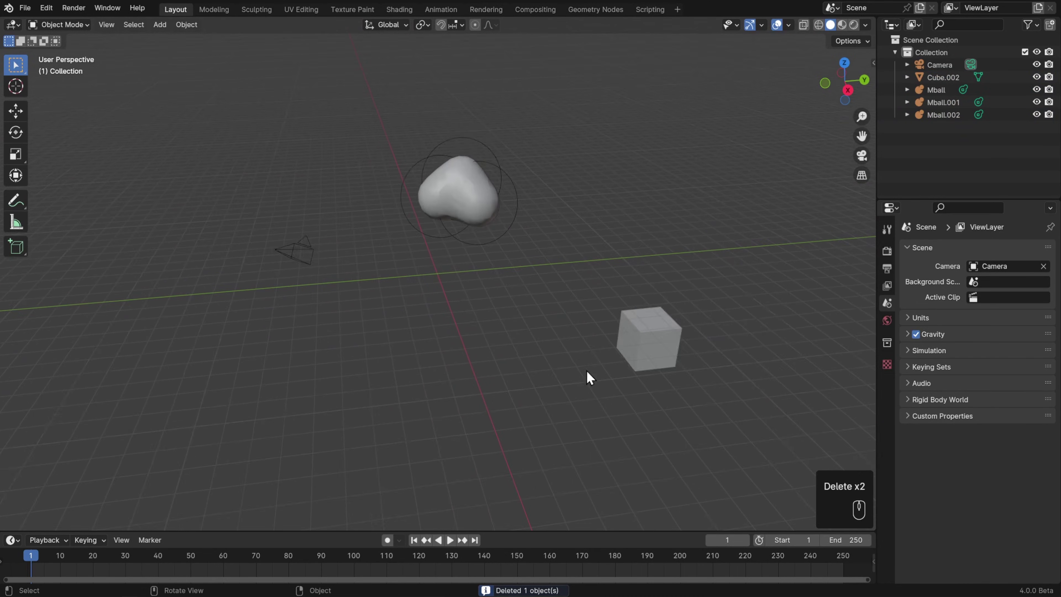
middle_drag(585, 374, 556, 279)
scroll(559, 363, up, 3)
key(shift+a)
mouse_move(556, 280)
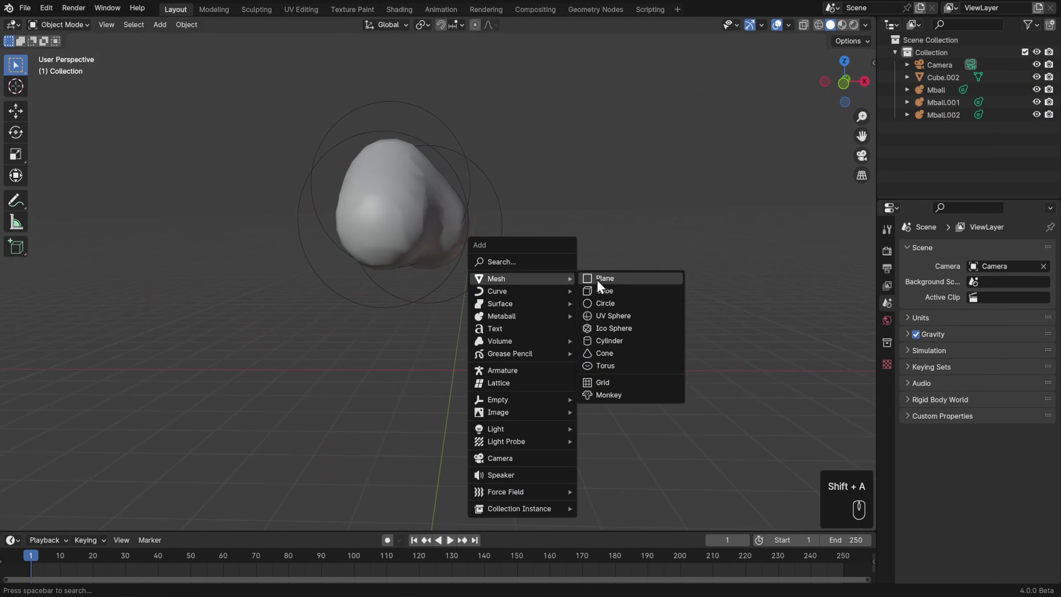
click(615, 292)
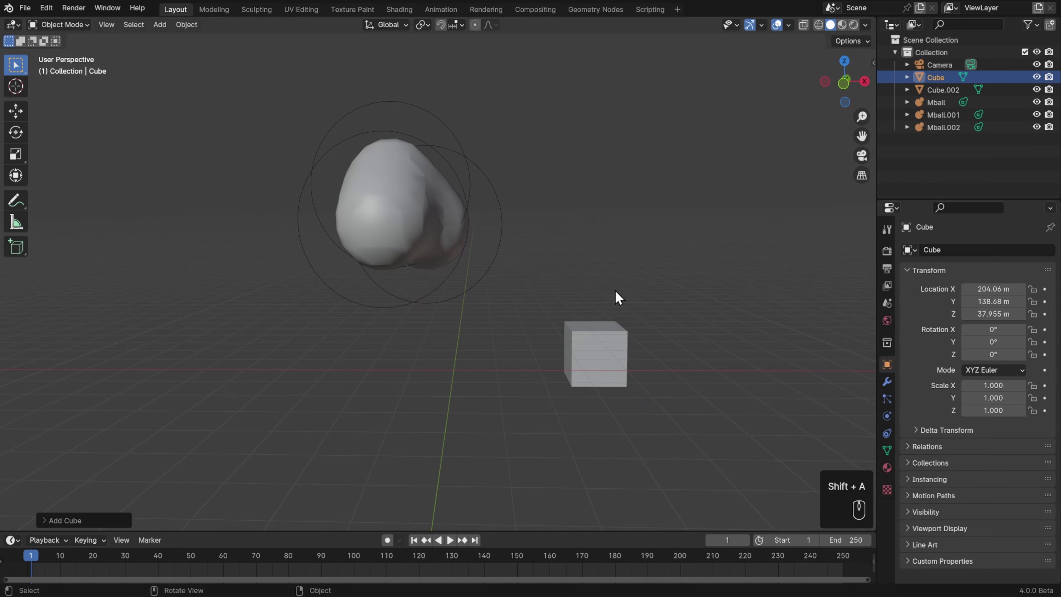
key(ctrl)
key(ctrl+z)
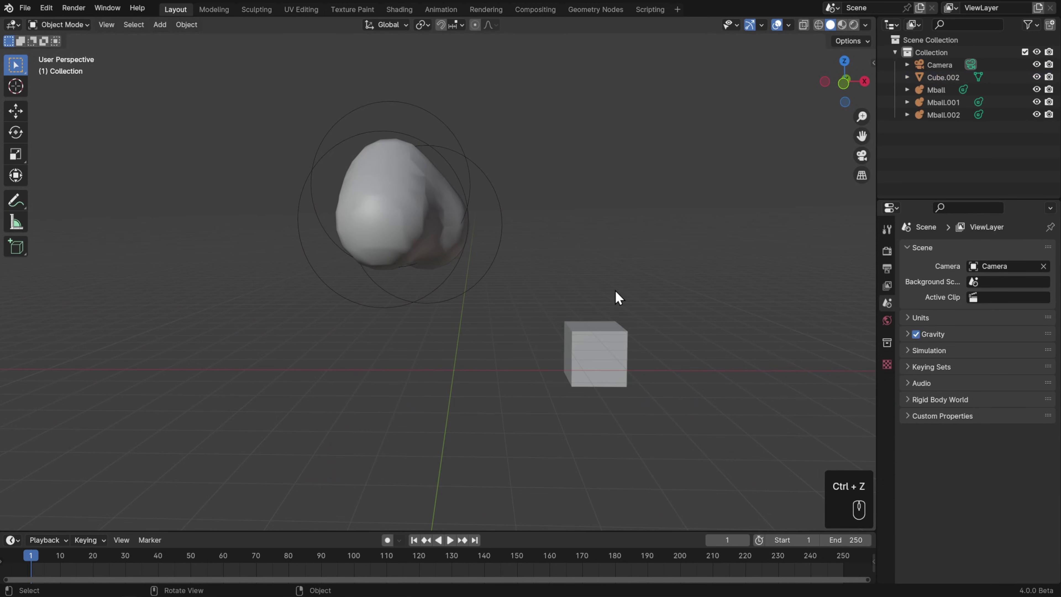
- Set the 3D cursor on the grid near the axes
middle_drag(585, 349, 520, 391)
key(shift)
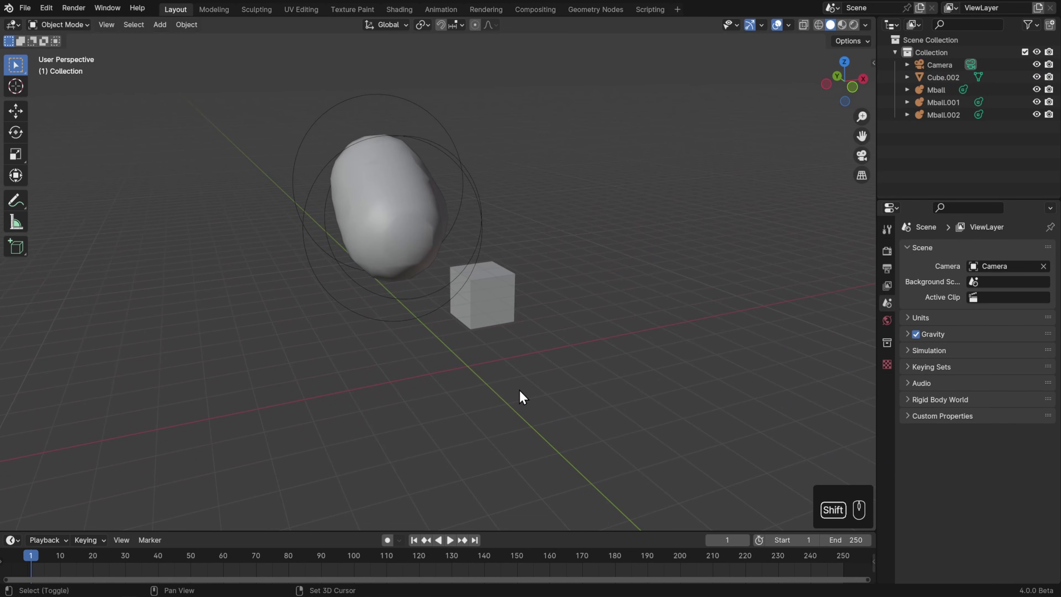
shift+right_click(468, 368)
shift+right_click(489, 381)
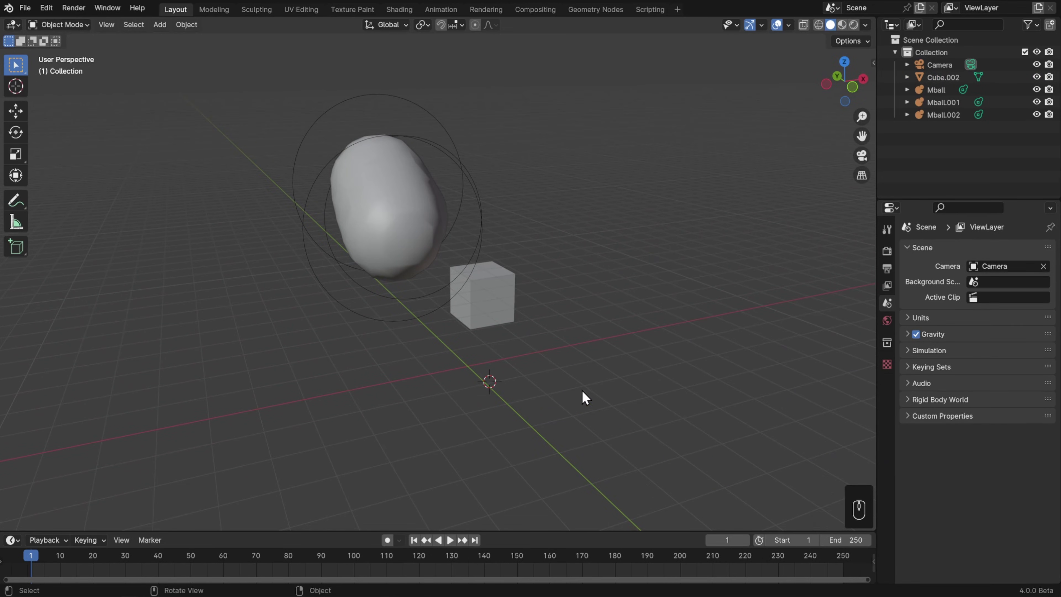
- Return the 3D cursor to the world origin and delete the three metaballs
click(193, 22)
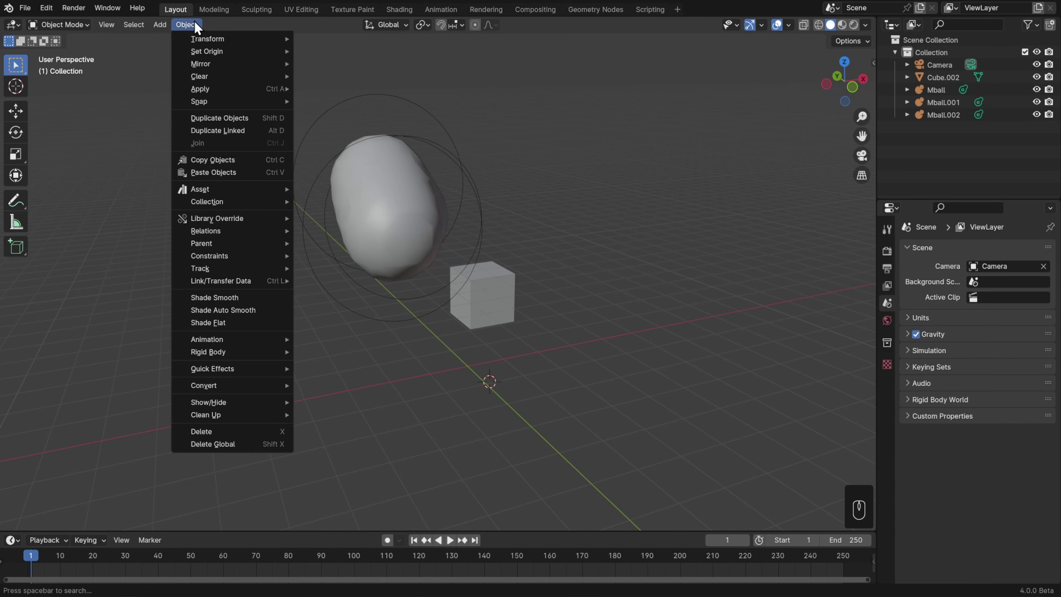
mouse_move(220, 102)
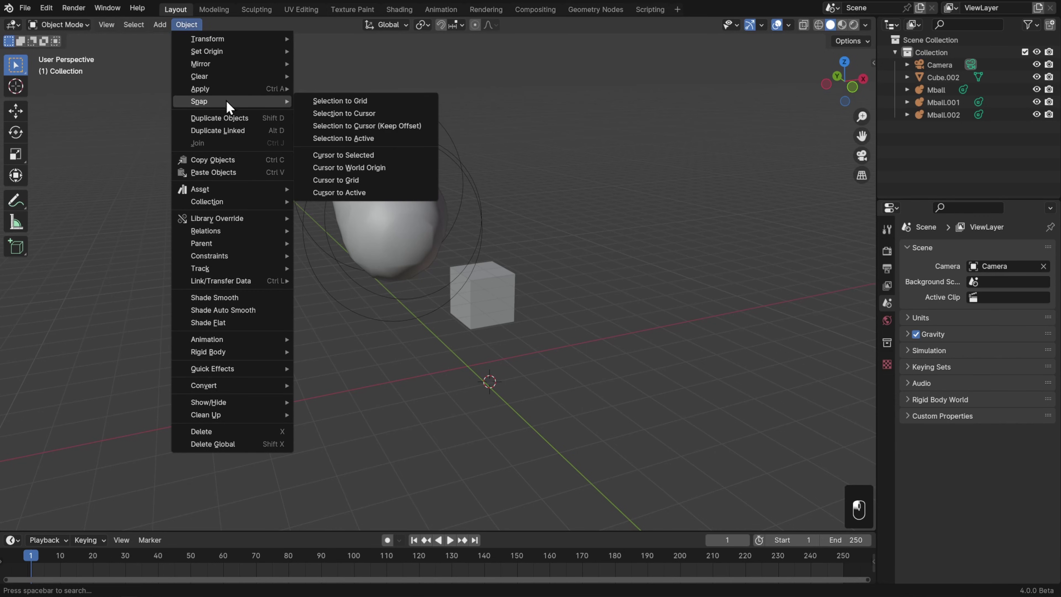
click(389, 169)
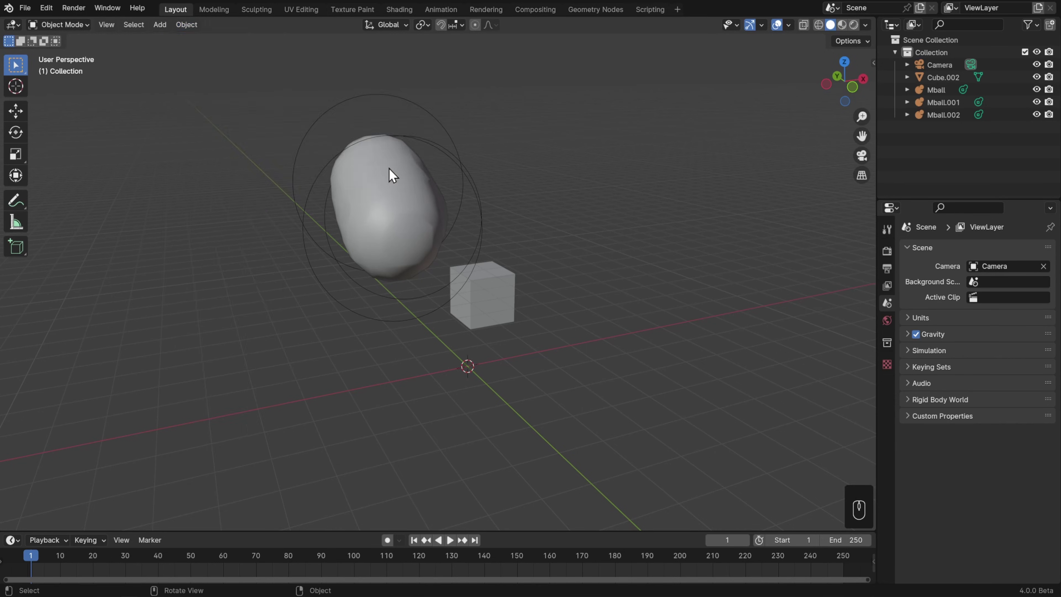
mouse_move(464, 166)
mouse_down()
mouse_move(490, 163)
mouse_move(415, 200)
mouse_up()
key(Delete)
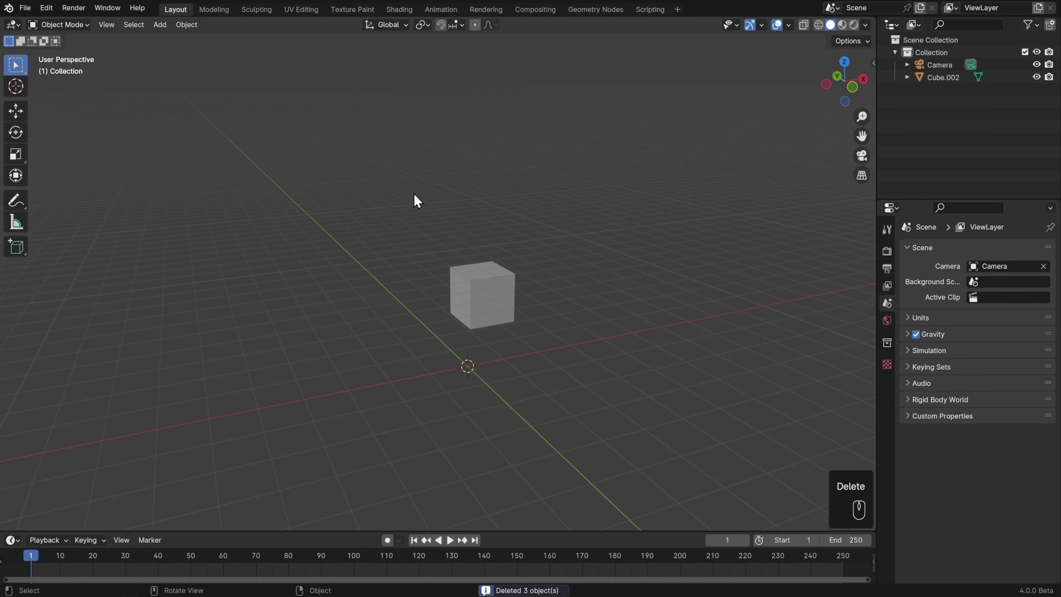
- Select Cube.002 and snap the 3D cursor to its centre
click(493, 320)
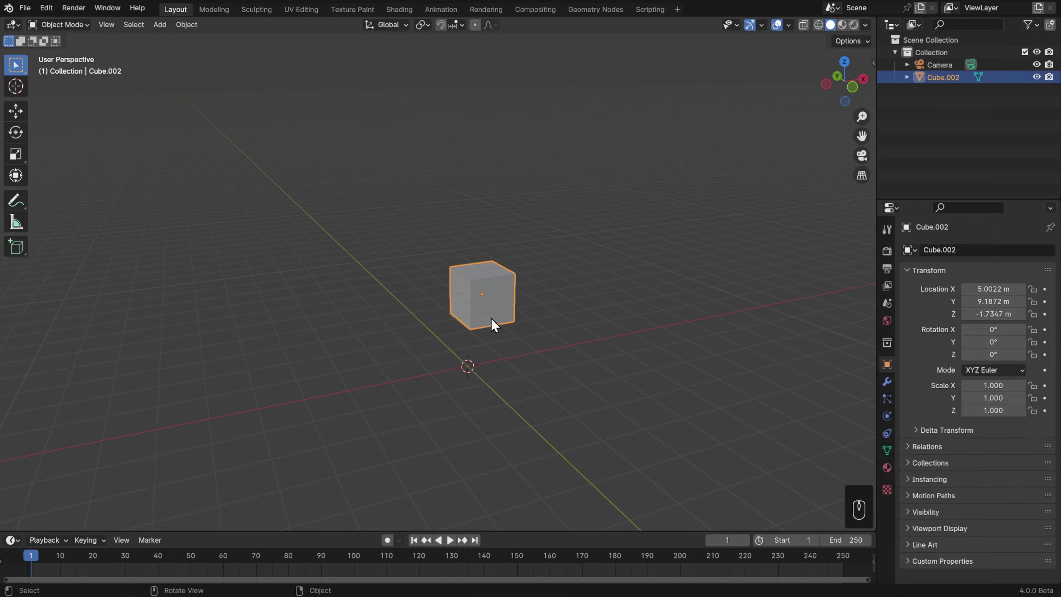
click(186, 25)
mouse_move(210, 106)
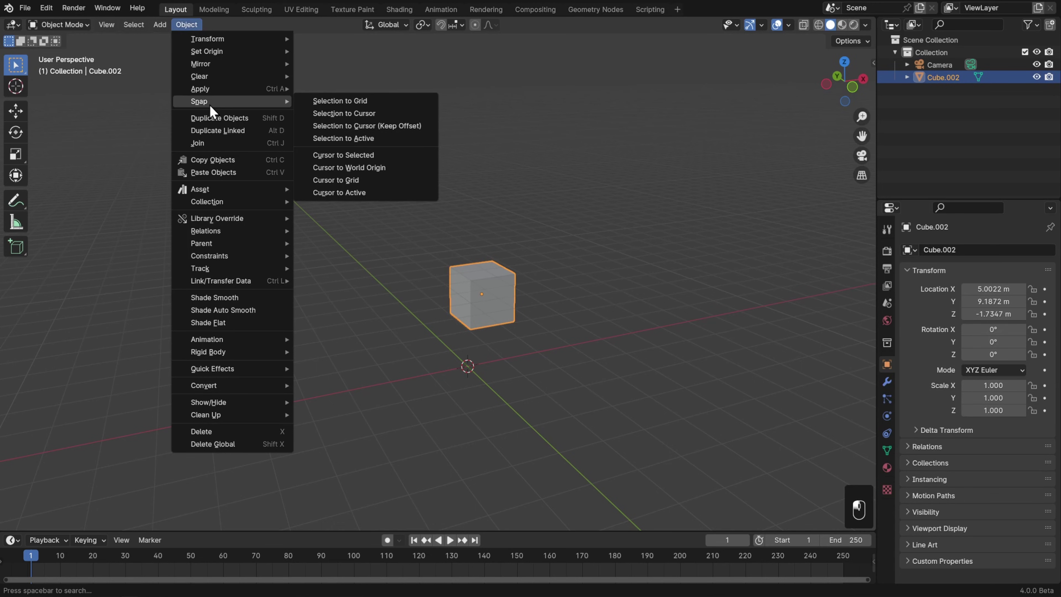
click(395, 155)
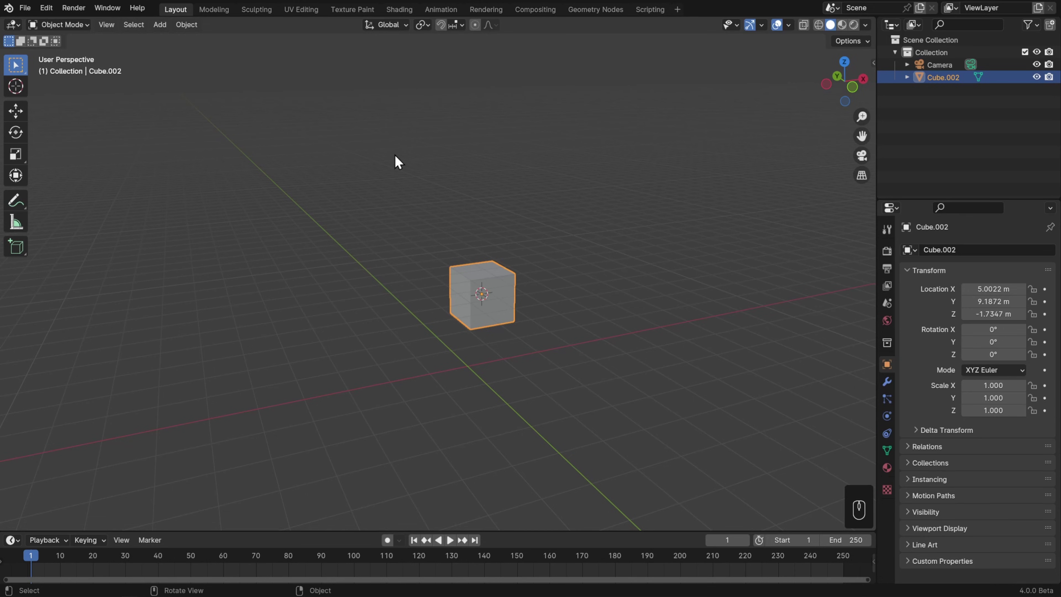
- Send the 3D cursor back to world origin from the Shift+S snap menu
key(shift+s)
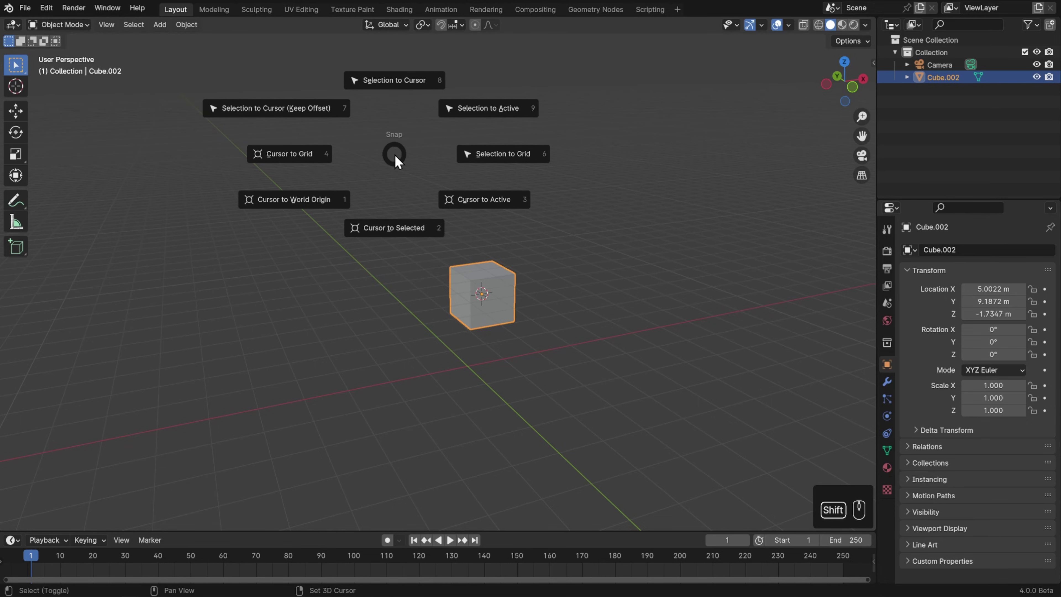
click(395, 155)
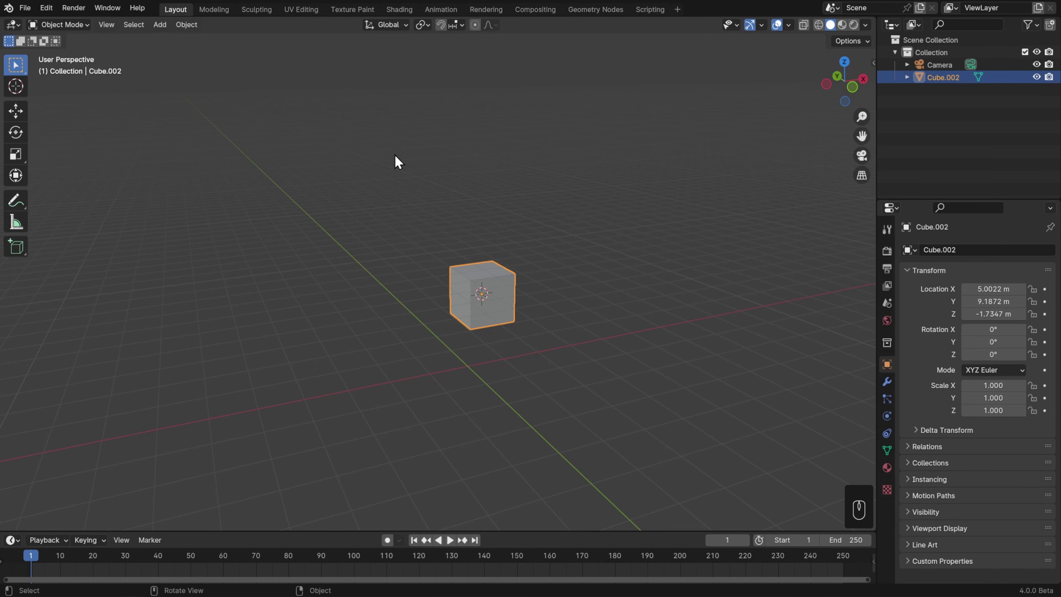
key(shift+s)
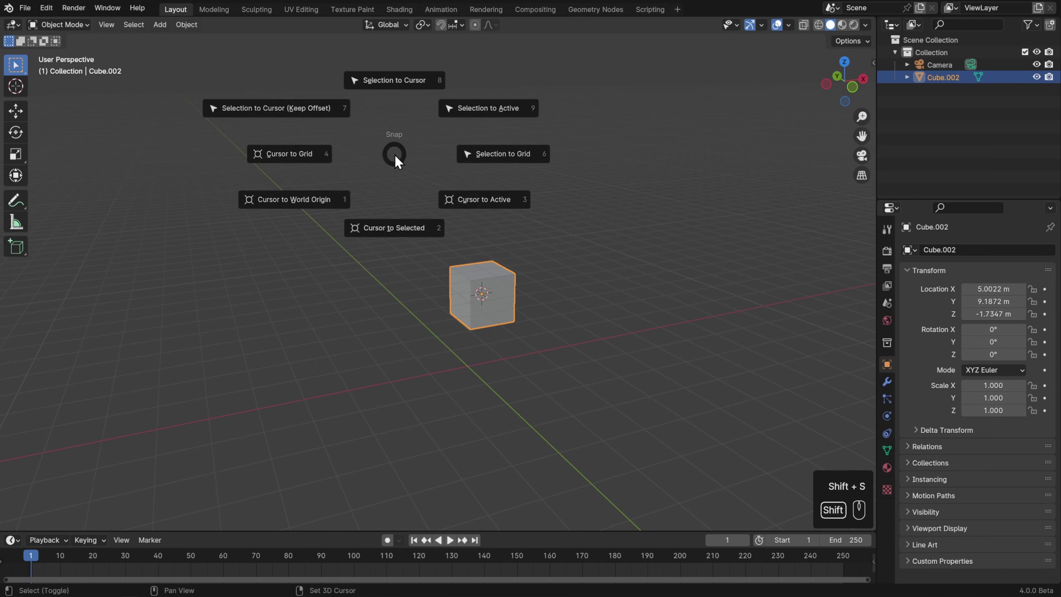
click(306, 216)
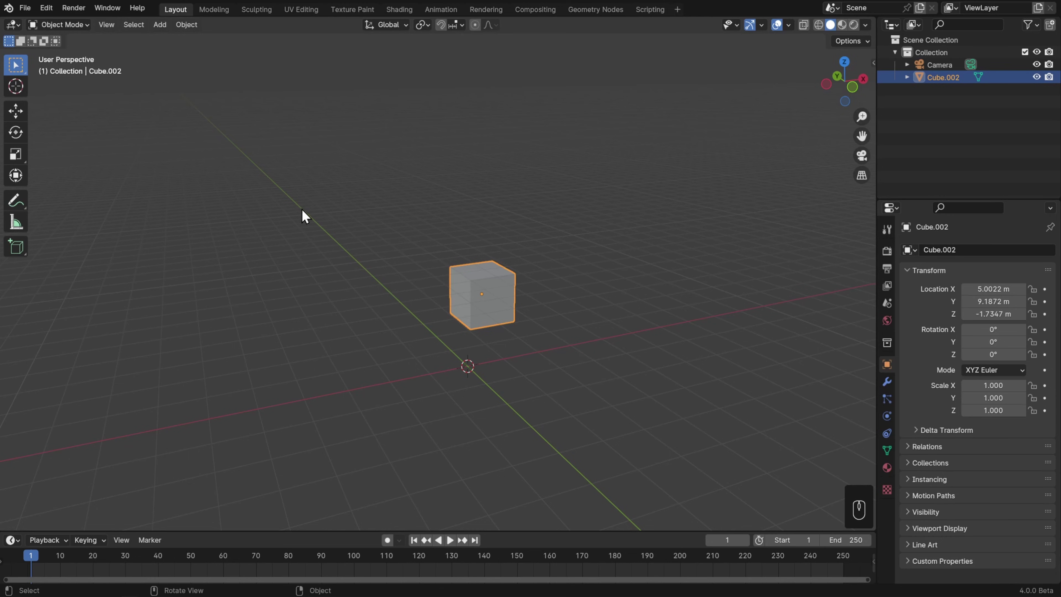
- Snap Cube.002 onto the 3D cursor, then move it away from the origin
key(shift+s)
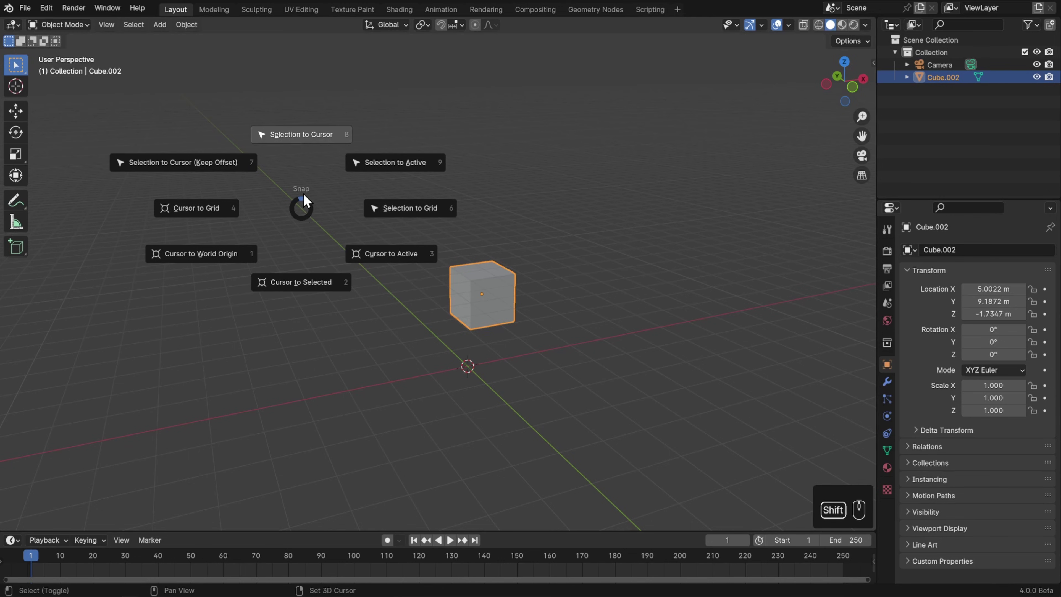
click(296, 144)
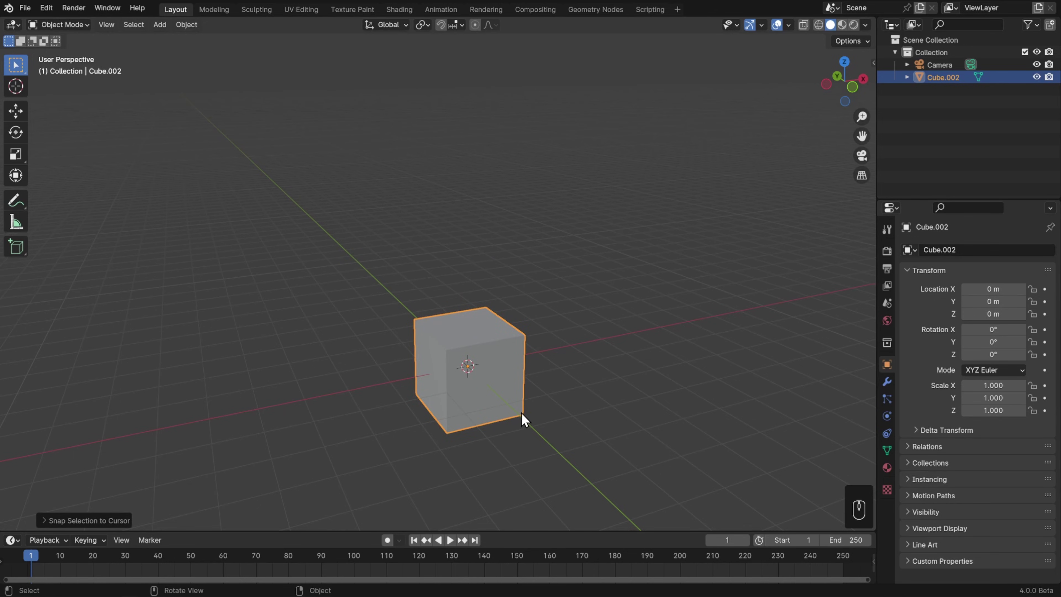
key(g)
middle_drag(701, 339, 597, 349)
key(g)
click(426, 335)
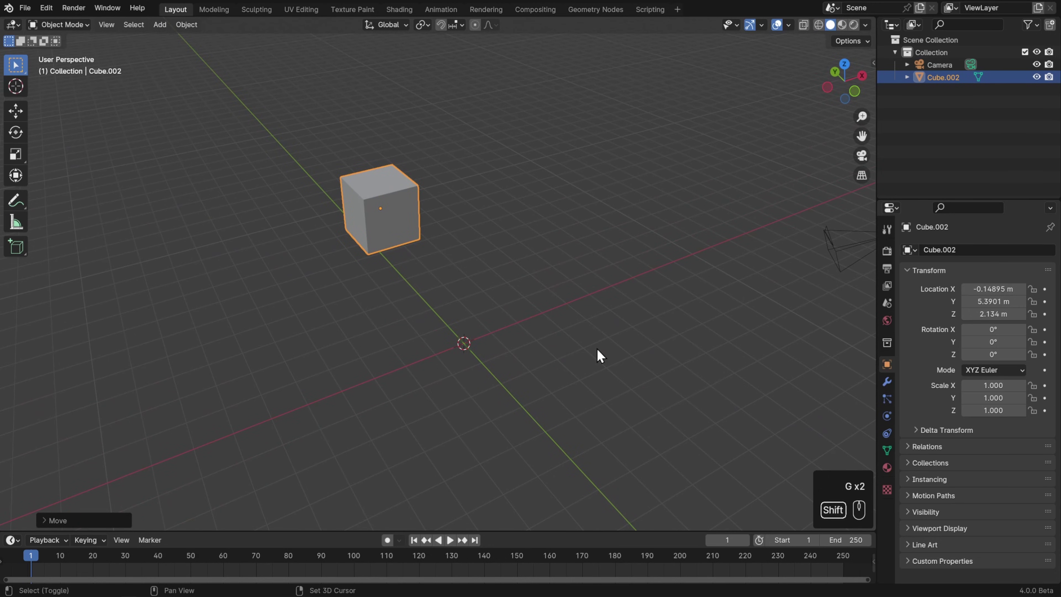
- Snap the cube back to the cursor so it reads 0 m on X, Y and Z
key(shift+s)
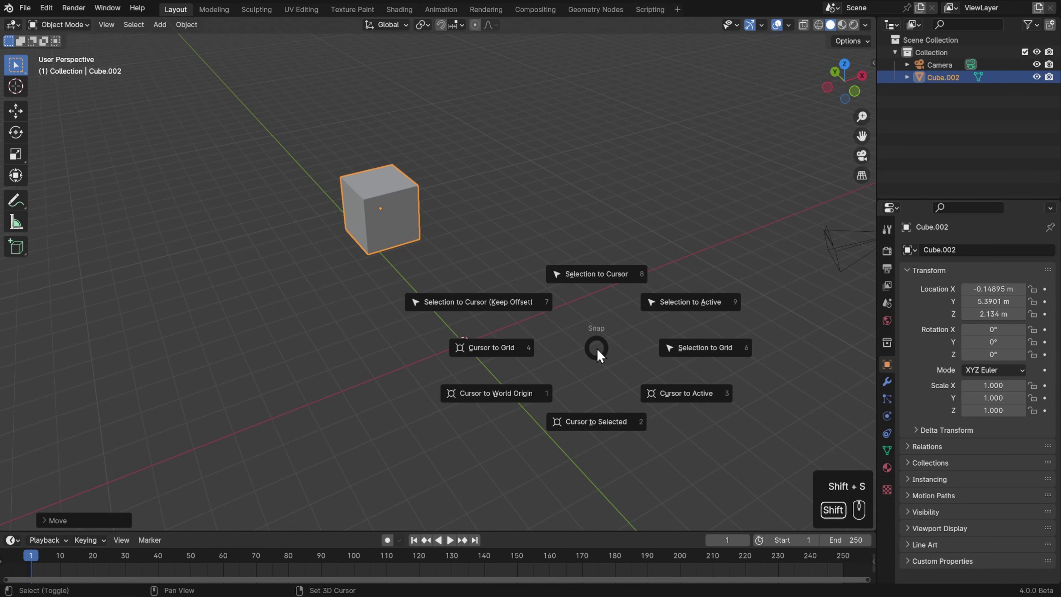
click(601, 259)
click(186, 26)
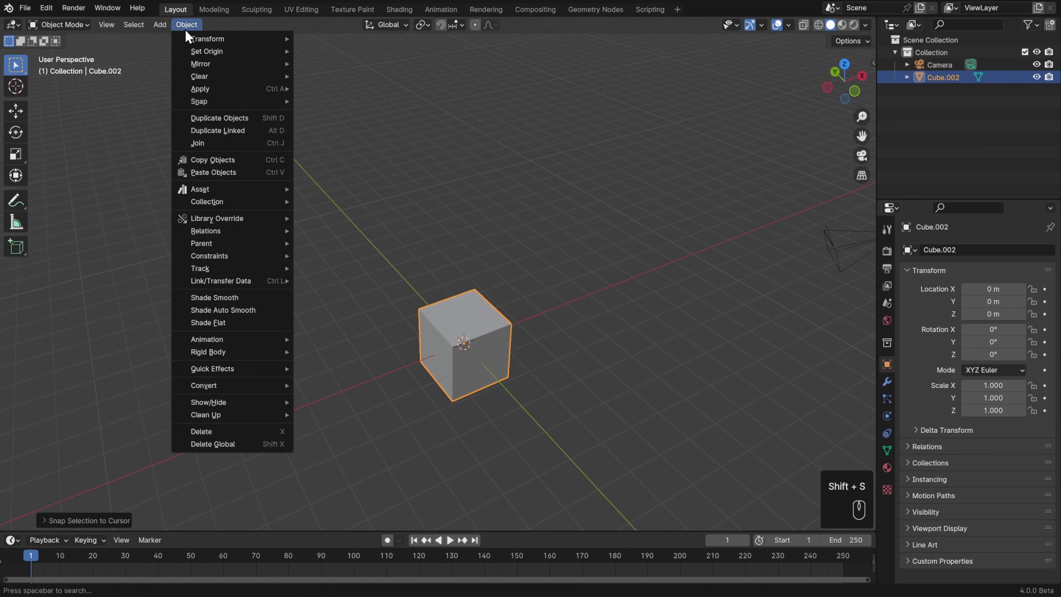
mouse_move(209, 107)
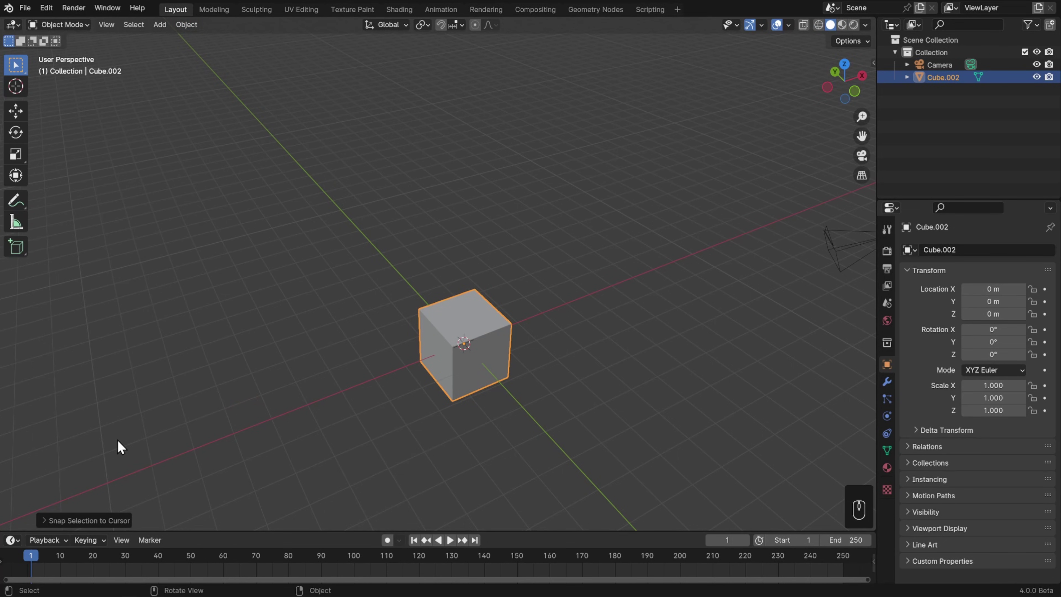
- Expand the Snap Selection to Cursor redo panel to show its Offset option
click(109, 521)
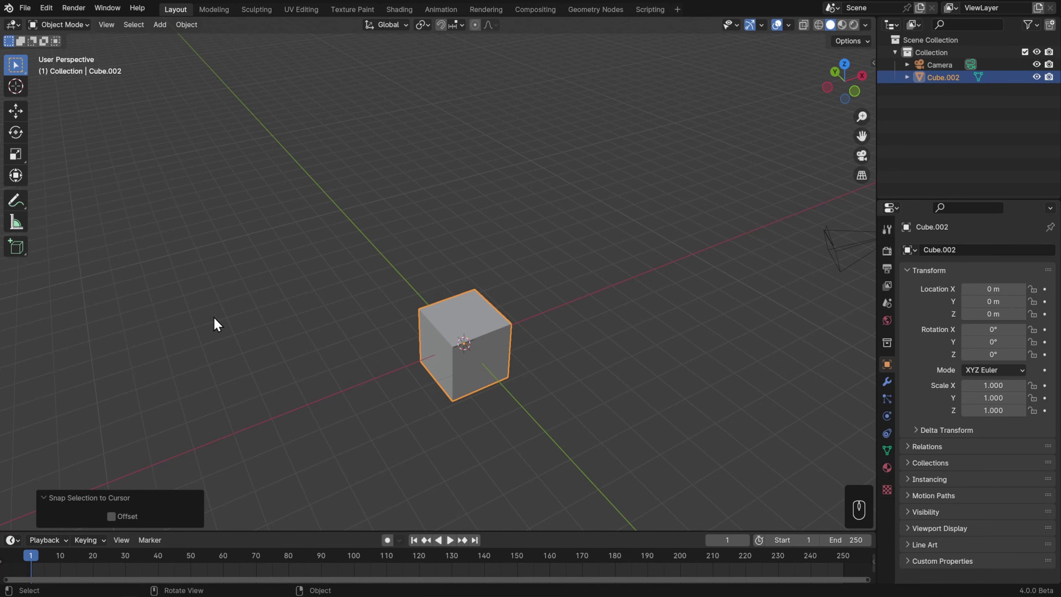
click(107, 26)
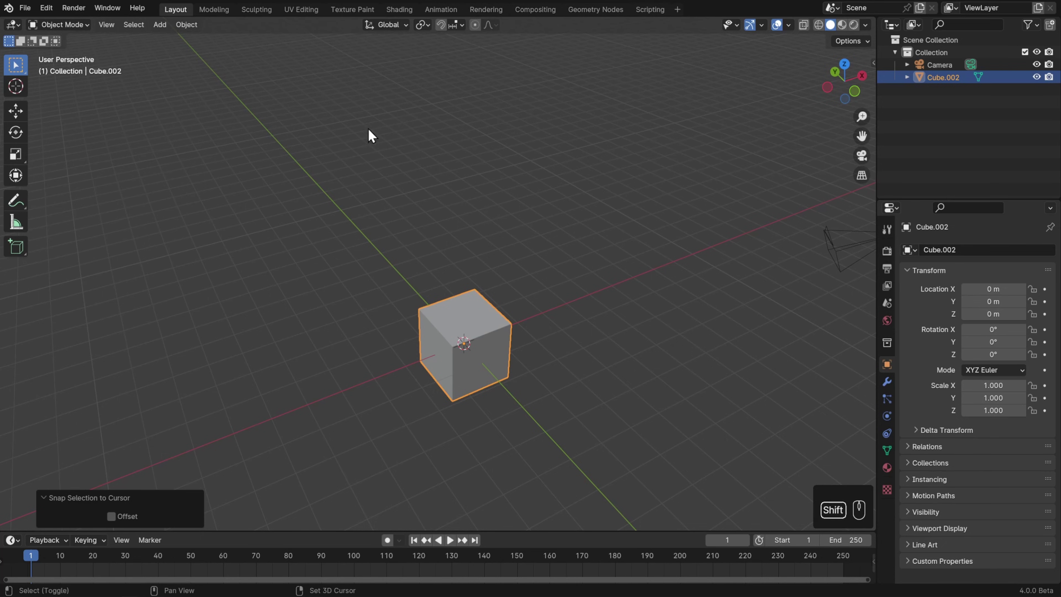
- Place the 3D cursor left of the original cube and add a cube there
shift+right_click(265, 260)
middle_drag(361, 273, 358, 221)
key(shift+a)
mouse_move(357, 217)
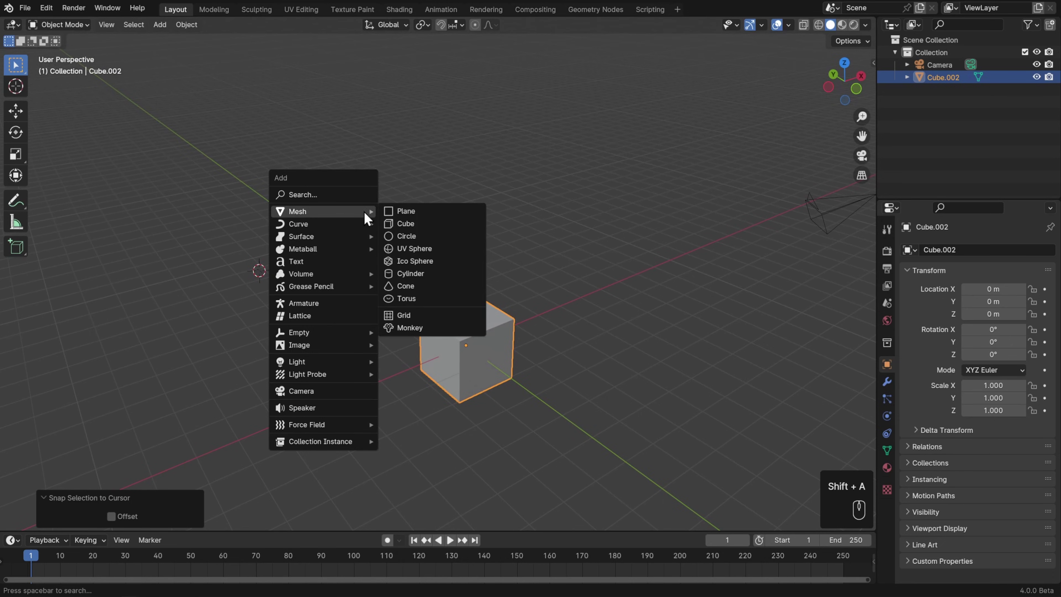
click(422, 224)
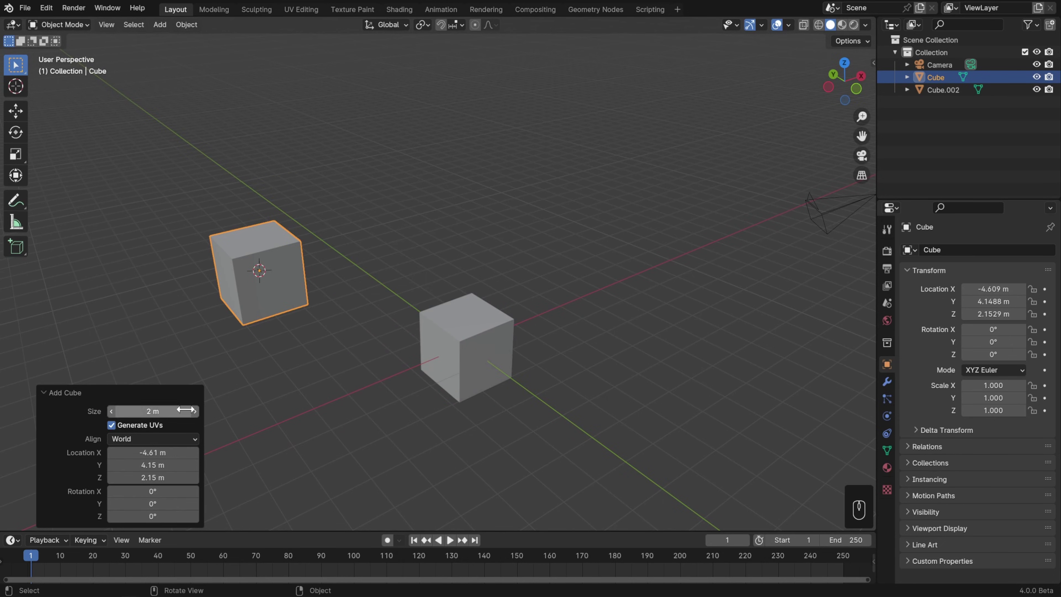
- Set the new cube's size to 2.68 m, keep World alignment, and shift its Location X
drag(151, 411, 174, 408)
click(144, 438)
click(144, 450)
click(144, 439)
click(144, 451)
drag(144, 453, 159, 487)
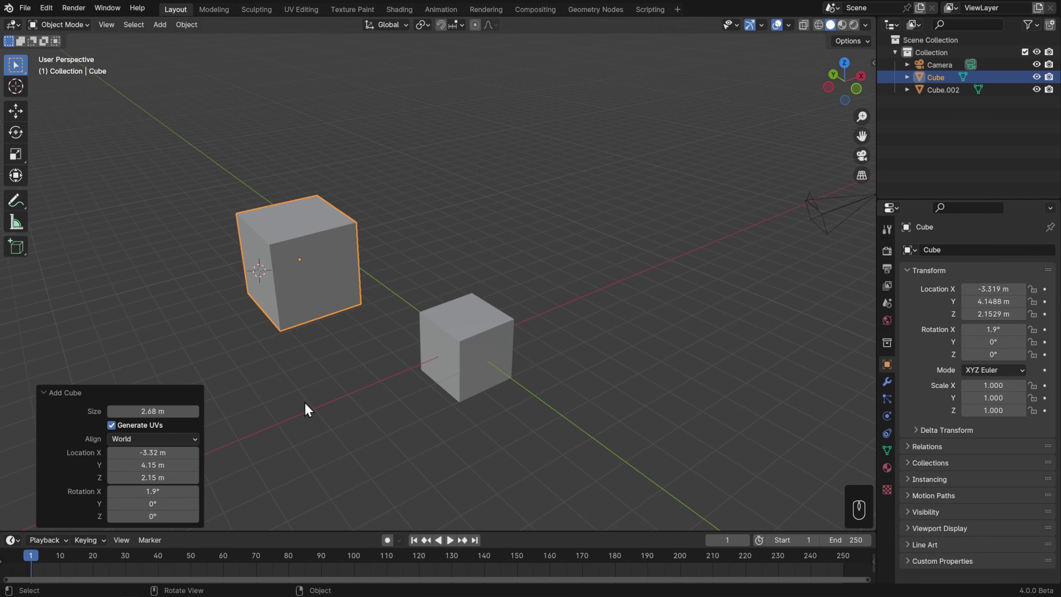
- Click through the original cube and camera, then select the larger new cube
click(431, 369)
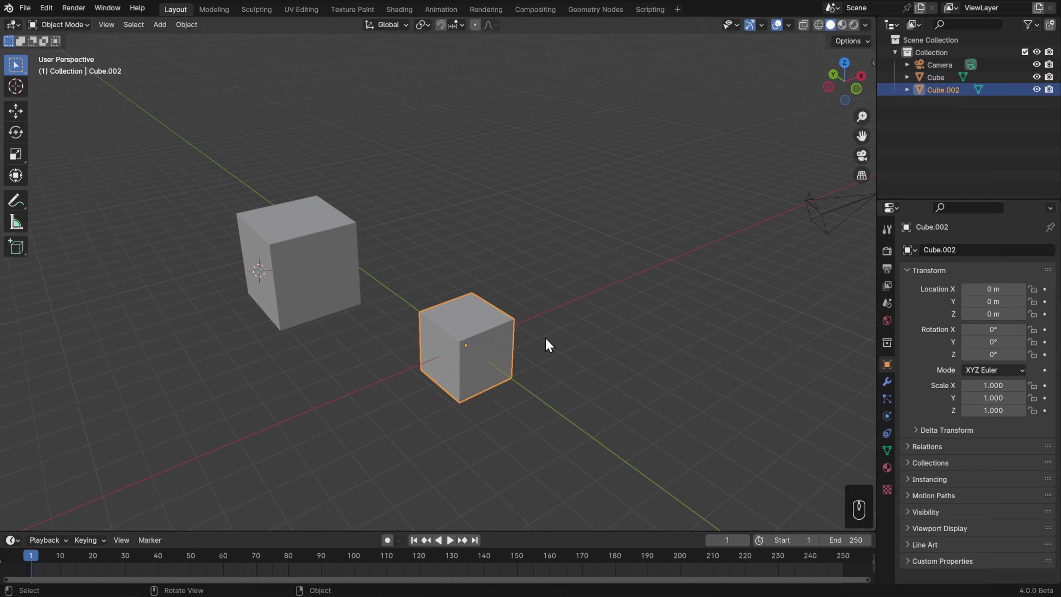
click(631, 327)
click(827, 239)
click(925, 156)
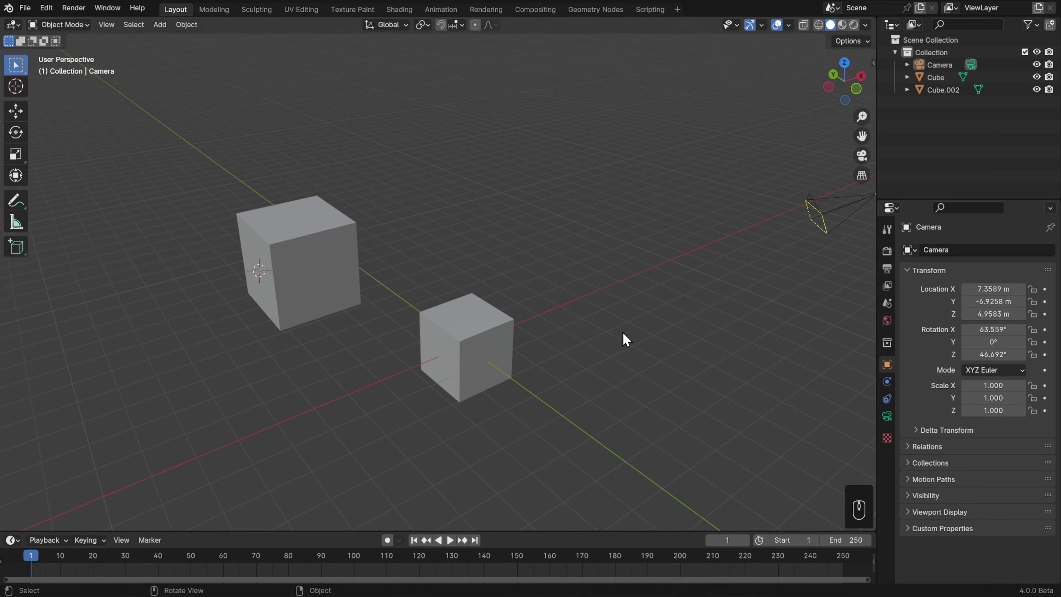
click(423, 307)
click(553, 237)
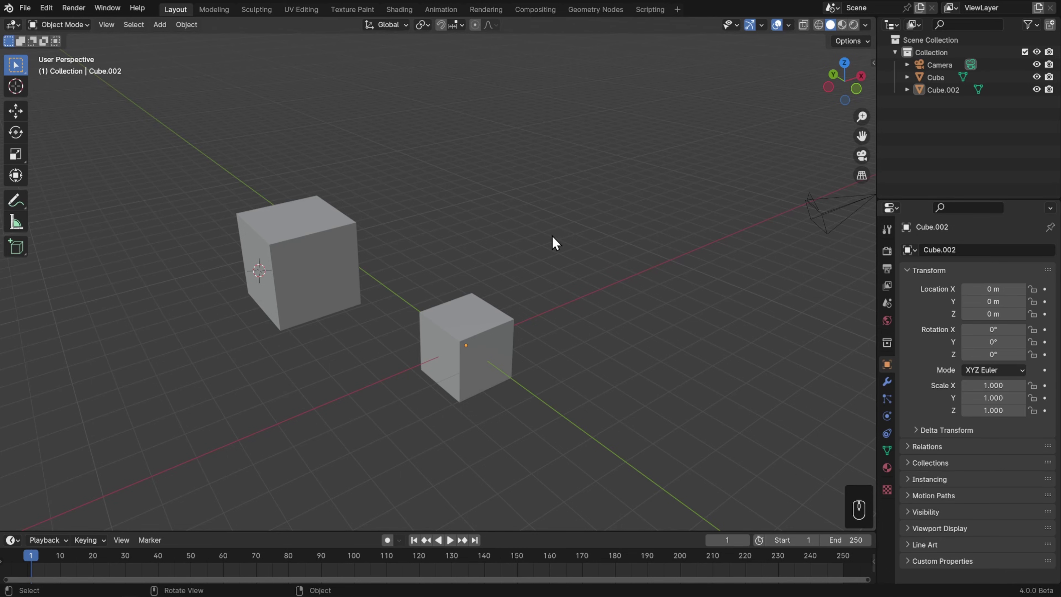
key(F9)
key(F9)
click(283, 260)
- Move the larger cube left to X -2.5925 m, then box-select both cubes
key(g)
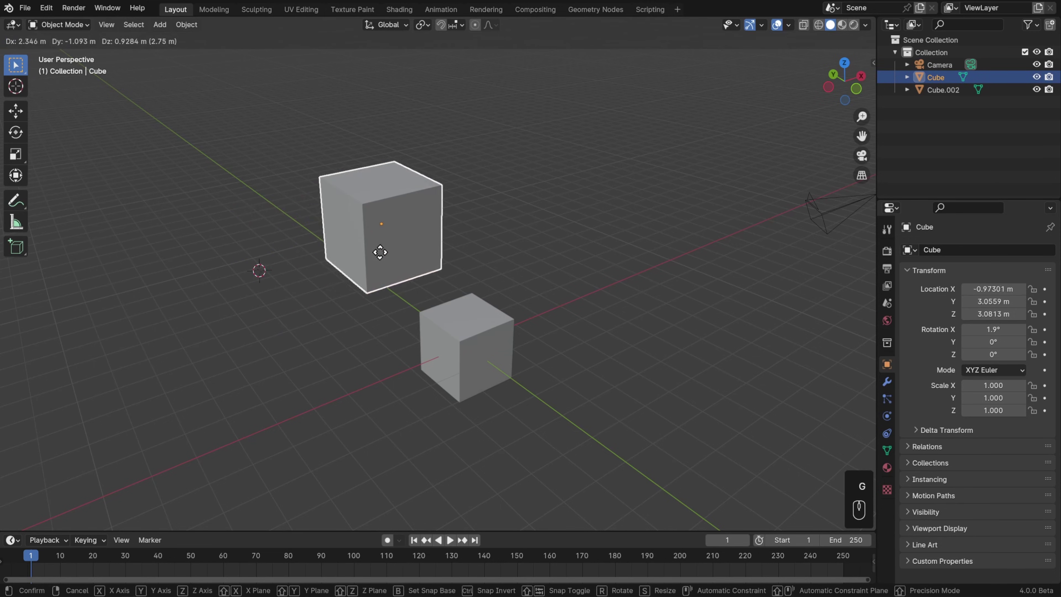
click(382, 258)
click(579, 228)
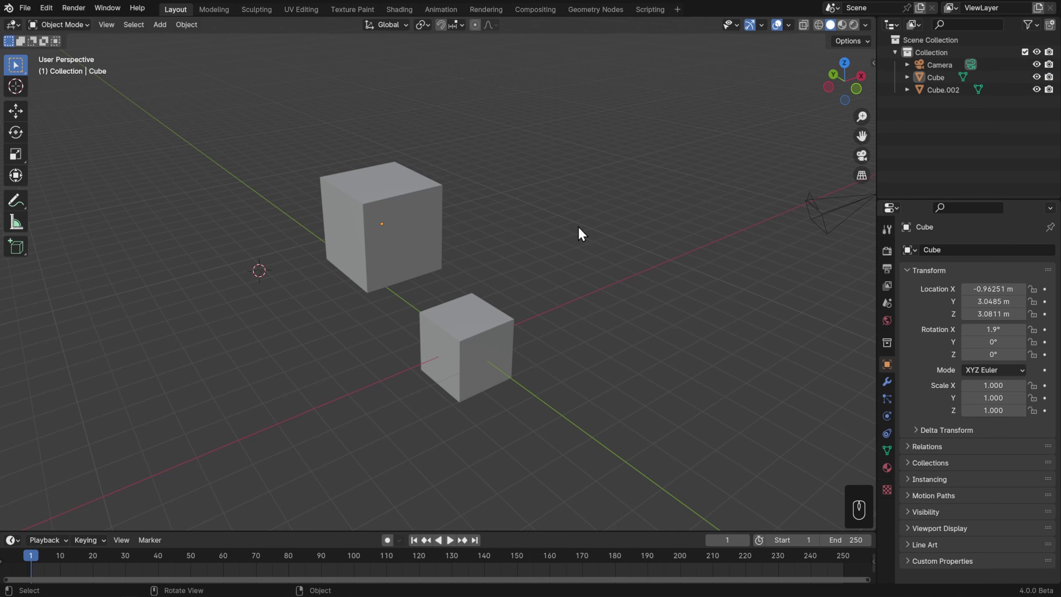
key(F9)
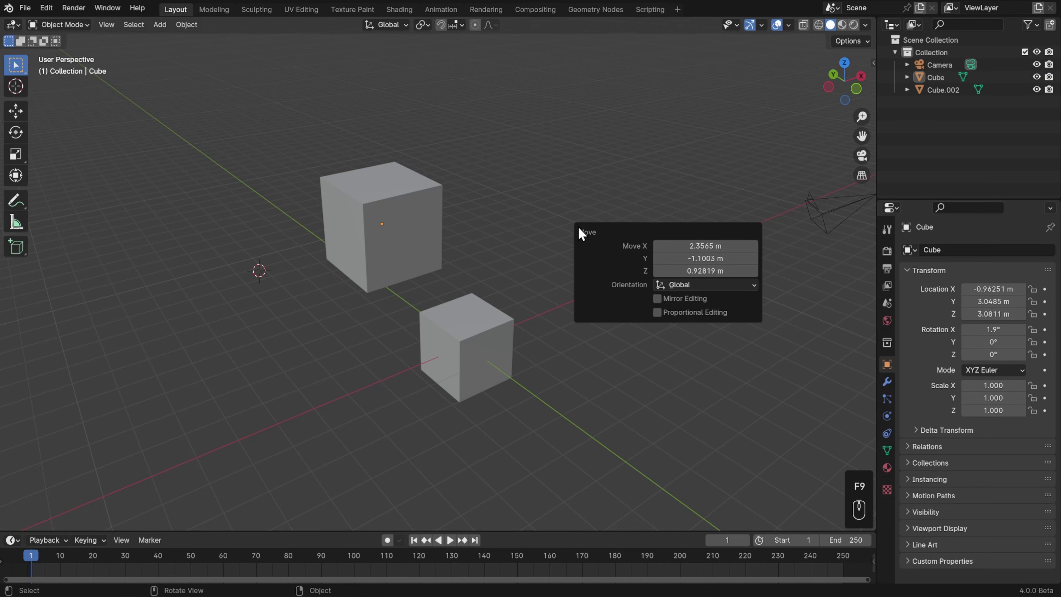
mouse_move(705, 246)
mouse_down()
mouse_move(669, 246)
mouse_move(752, 246)
mouse_move(685, 245)
mouse_up()
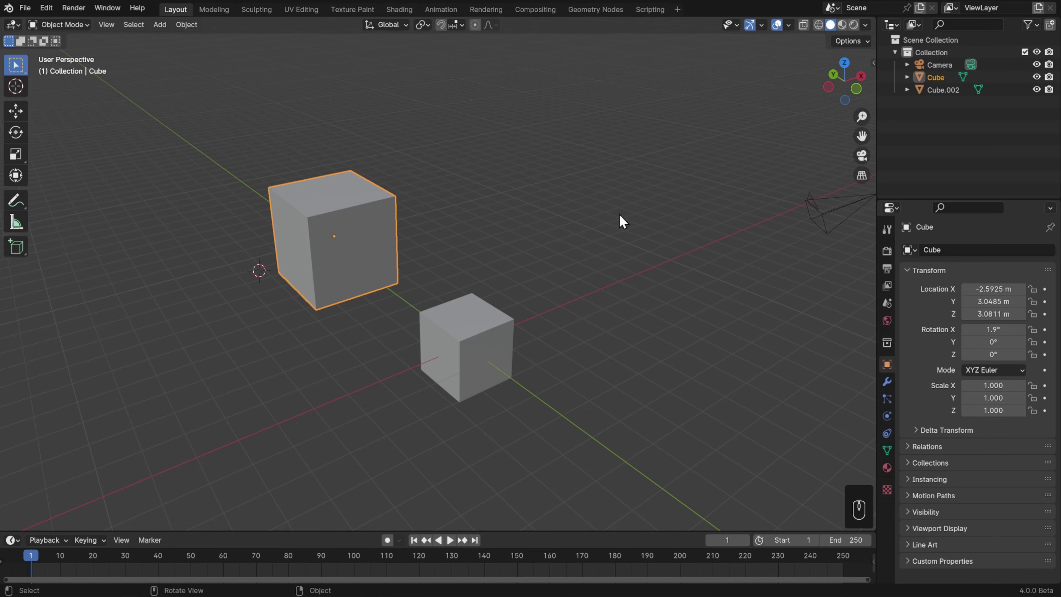
drag(621, 220, 221, 432)
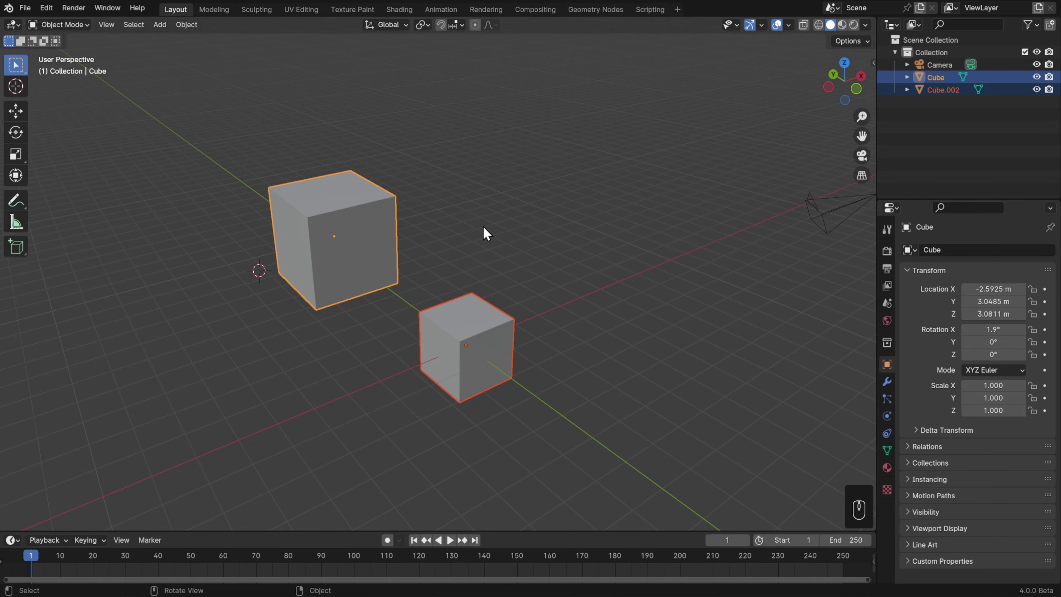
- Delete both cubes and return the 3D cursor to the world origin
key(Delete)
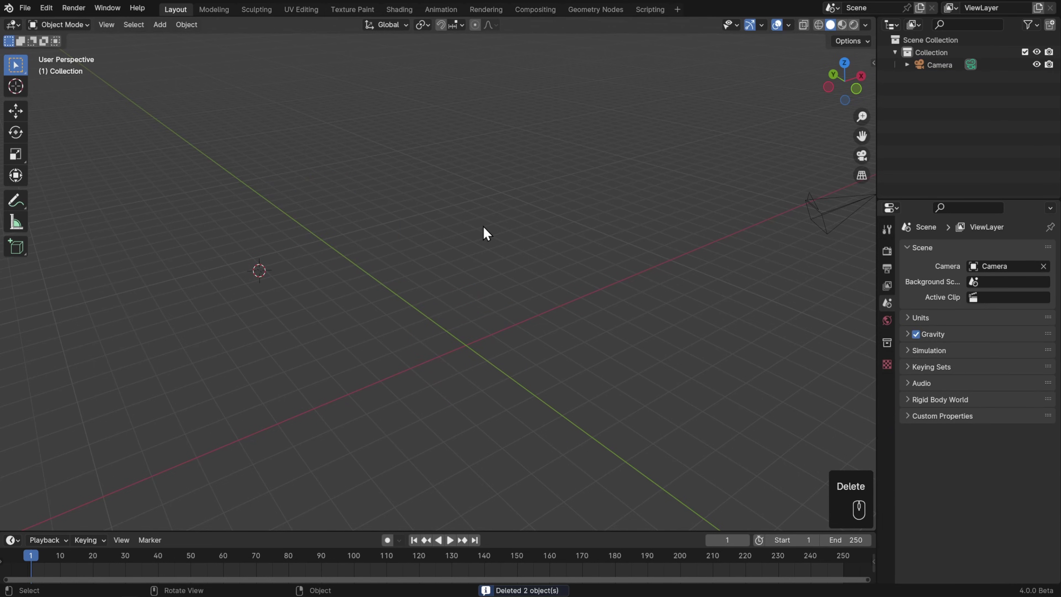
click(186, 26)
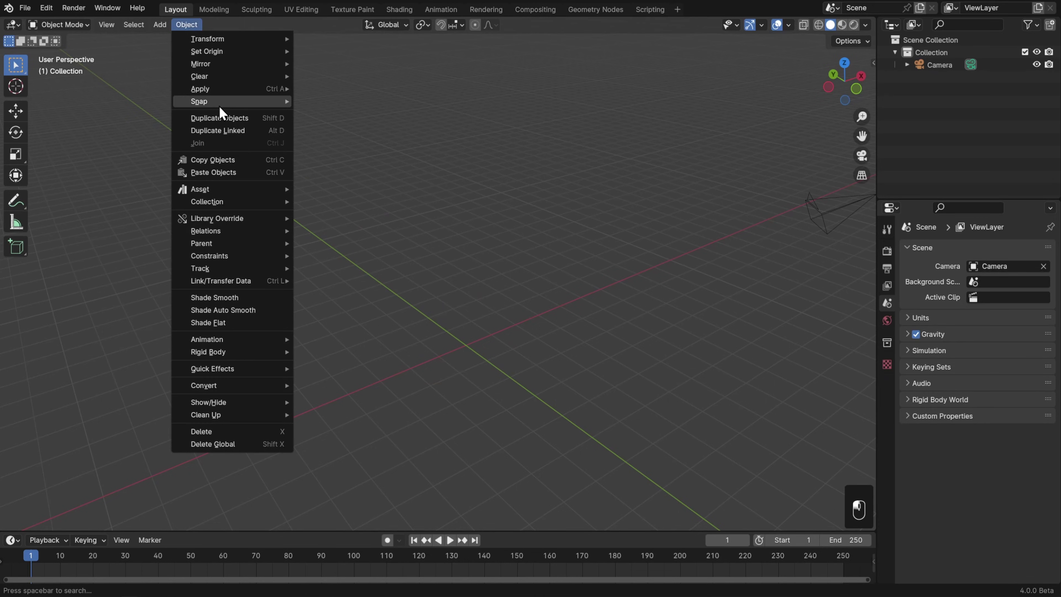
mouse_move(221, 104)
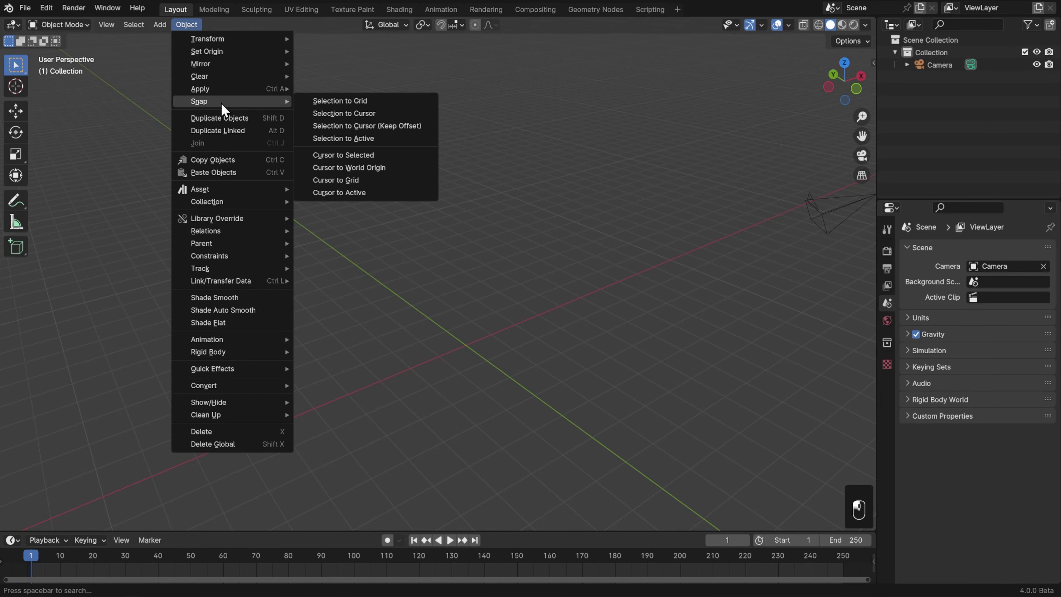
click(396, 166)
- Pan the view and bring up the Add menu's Mesh list
shift+middle_drag(578, 382, 593, 232)
key(shift+a)
mouse_move(594, 158)
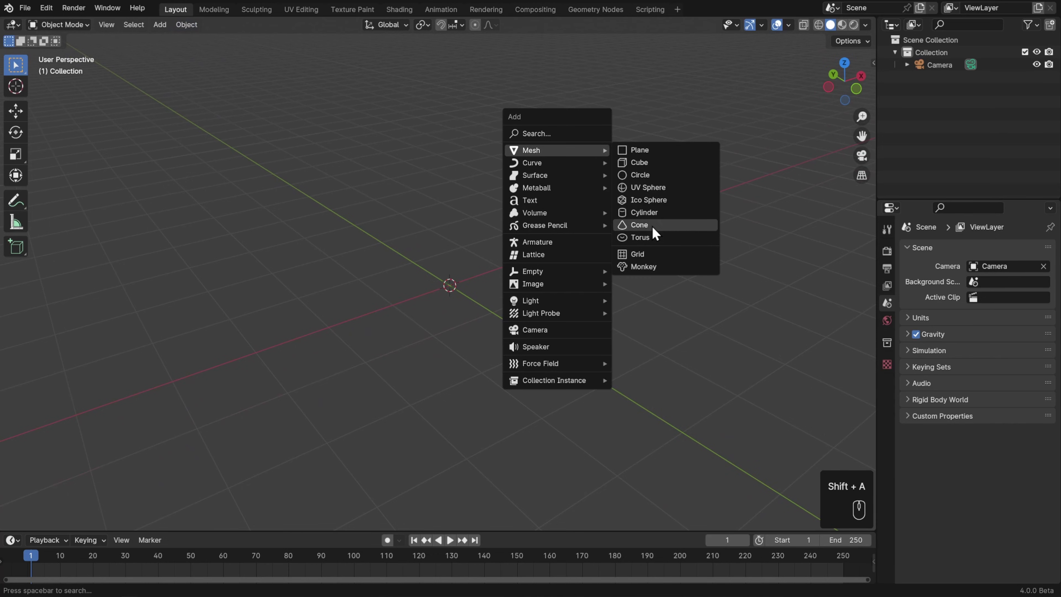
- Add a torus at the world origin and raise its major segment count
click(664, 236)
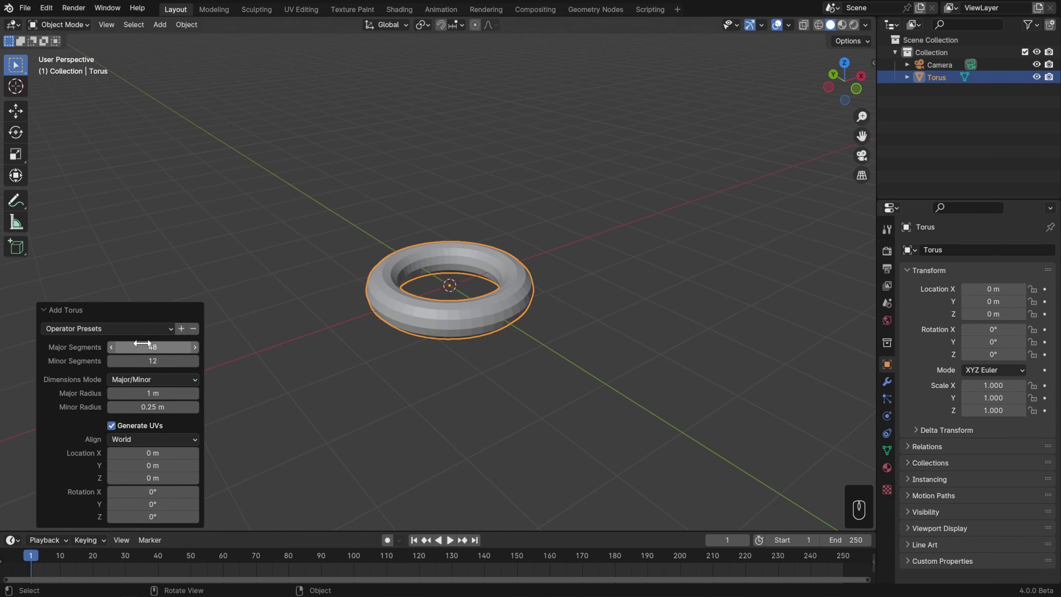
drag(141, 344, 169, 407)
click(193, 217)
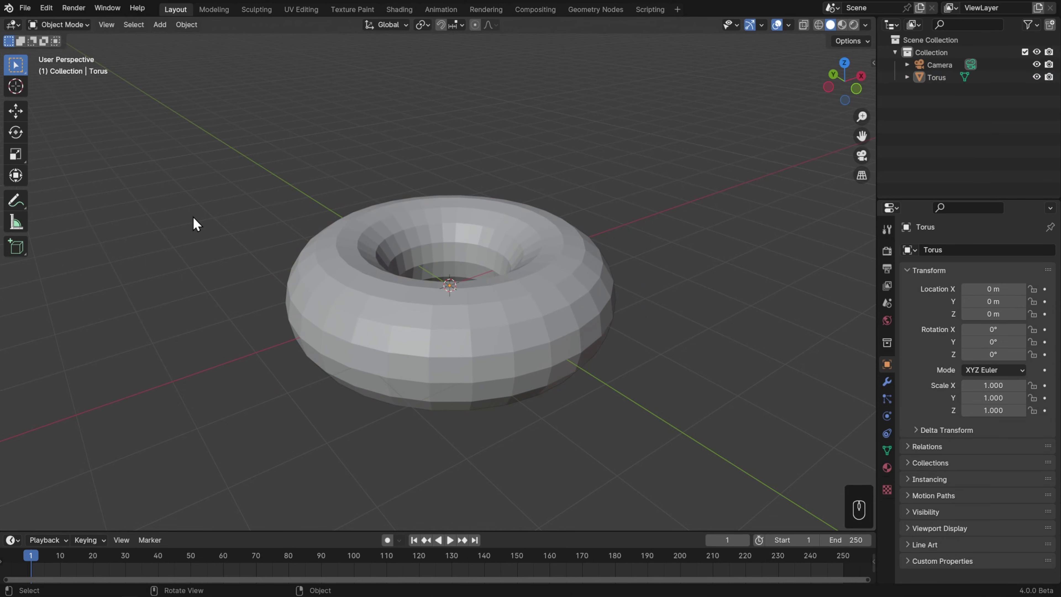
- Orbit around the torus and bring back its Add Torus settings with F9
scroll(193, 226, down, 3)
middle_drag(246, 275, 619, 216)
key(F9)
drag(665, 213, 668, 164)
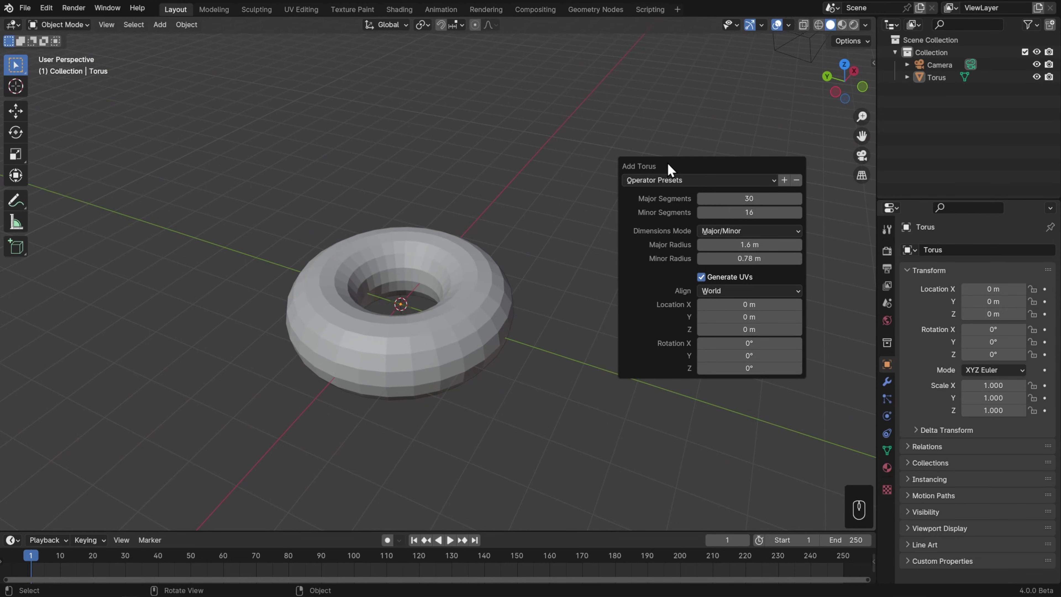
- With the Add Cube tool, draw a large box on the grid beside the torus
click(16, 250)
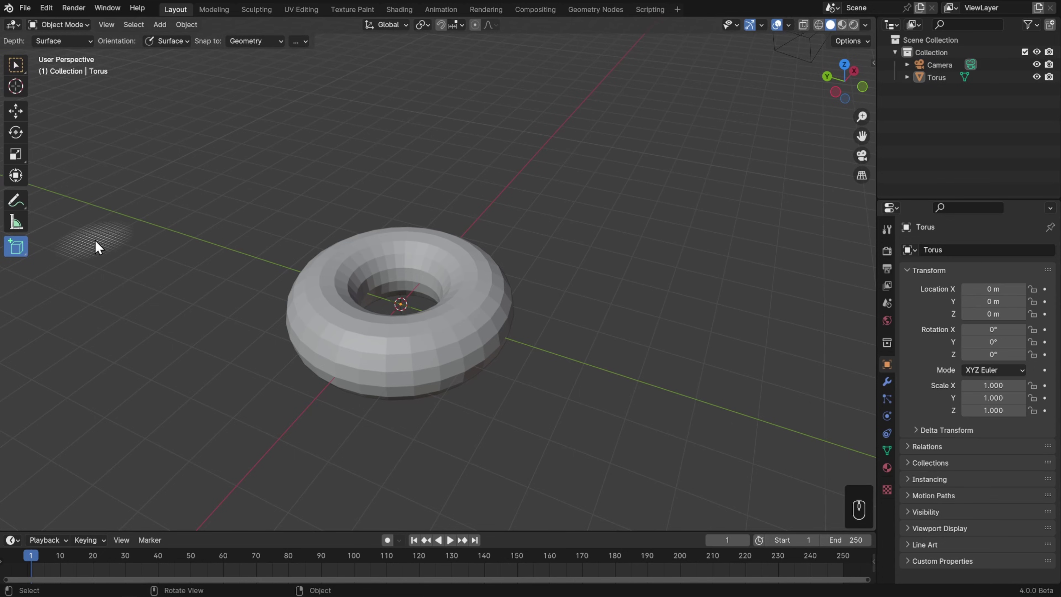
drag(612, 197, 796, 389)
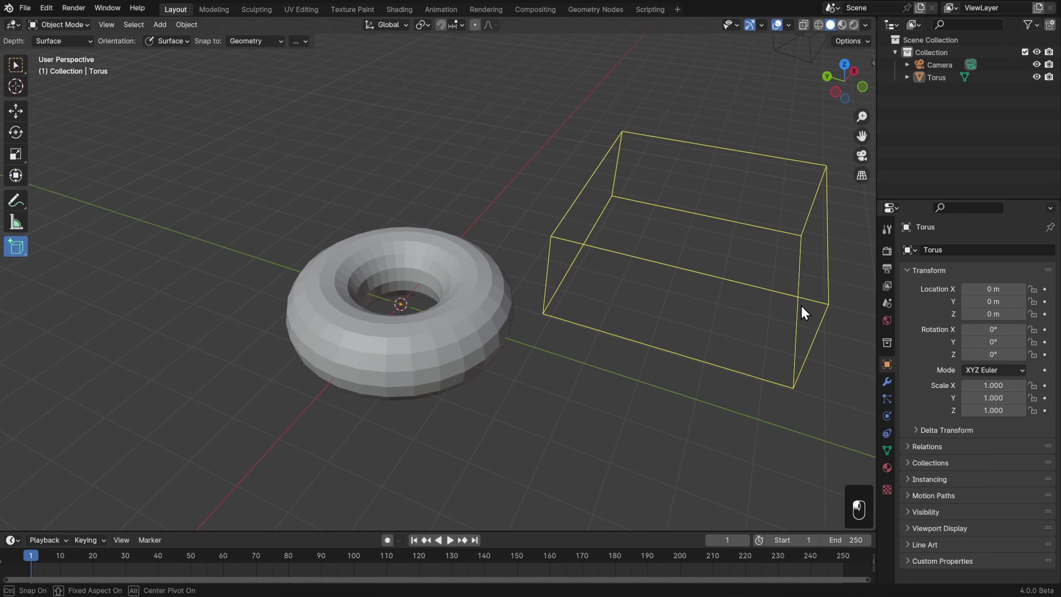
click(802, 306)
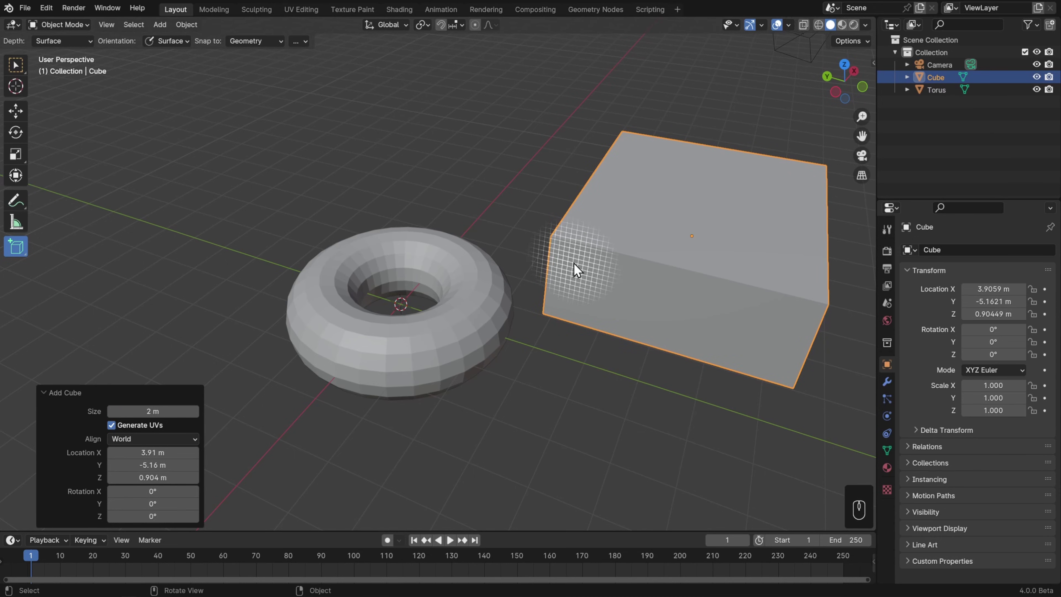
- Draw two thin slabs, Cube.001 and Cube.002, on the box's front face
drag(574, 263, 786, 362)
click(669, 340)
click(791, 375)
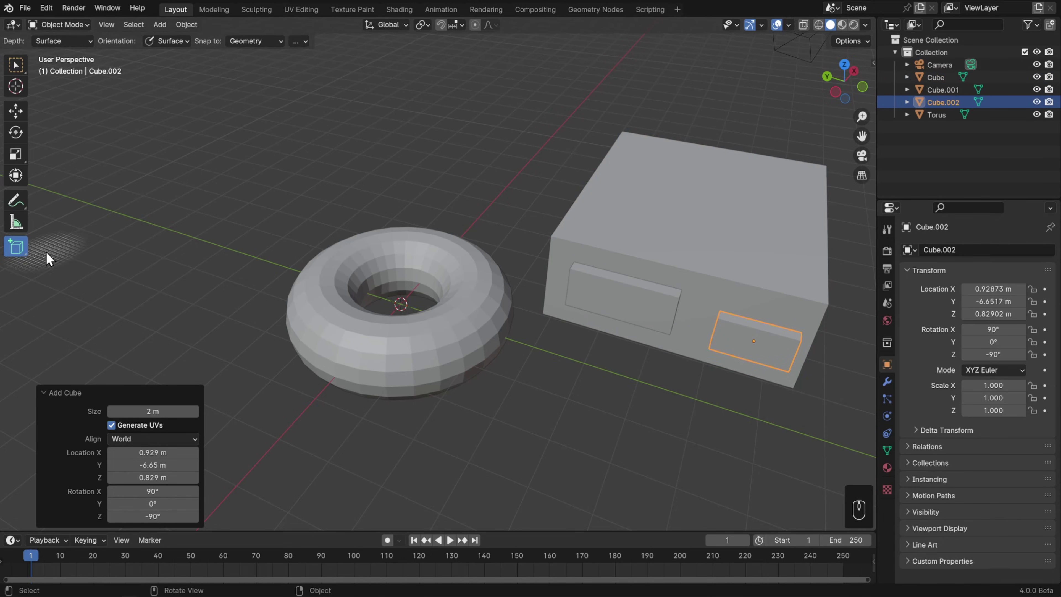
- Switch to Add Cone and draw Cone and Cone.001 side by side on the box top
click(12, 251)
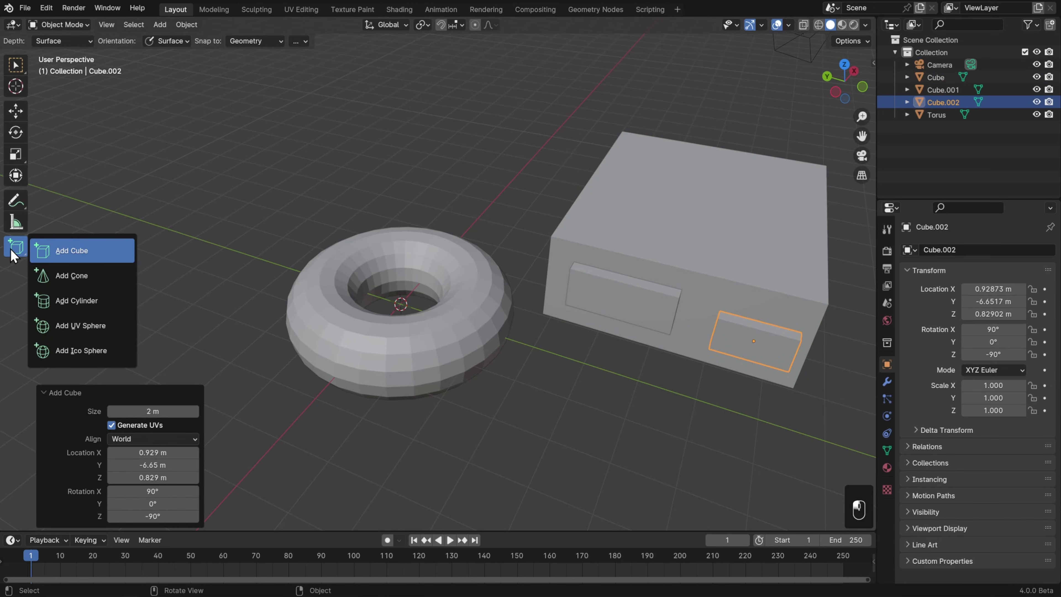
click(114, 274)
drag(650, 162, 692, 191)
click(706, 134)
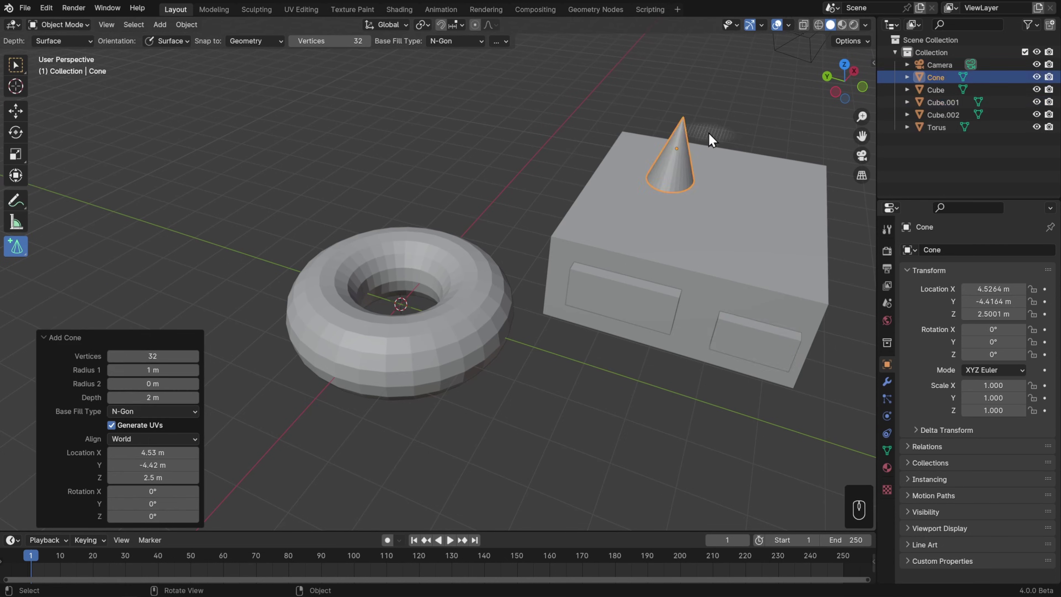
middle_drag(782, 211, 559, 270)
scroll(559, 270, up, 1)
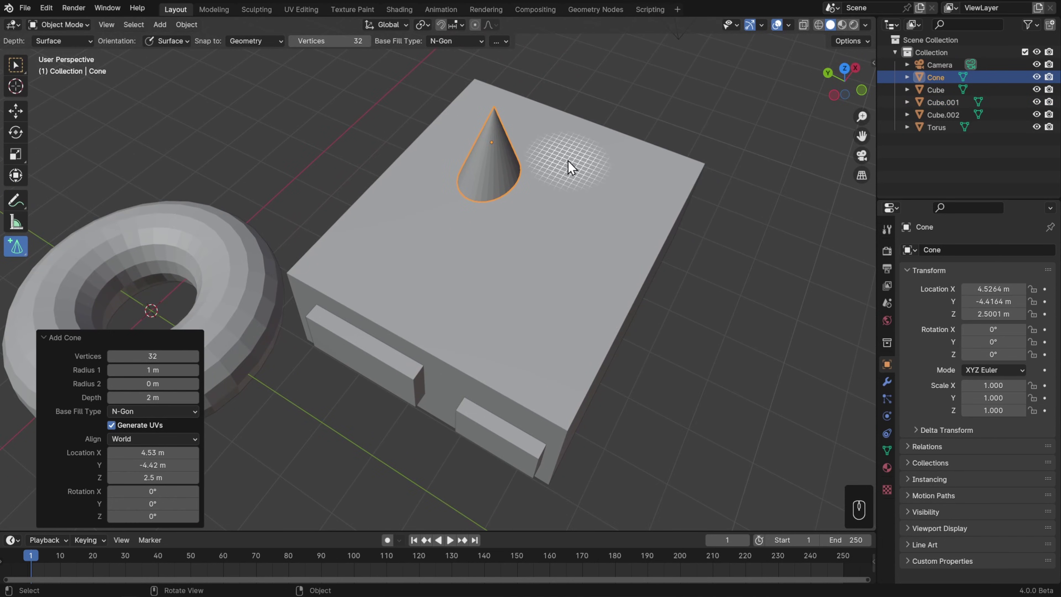
drag(568, 163, 581, 193)
click(568, 141)
- Draw a cylinder on the box top with the Add Cylinder tool
click(23, 253)
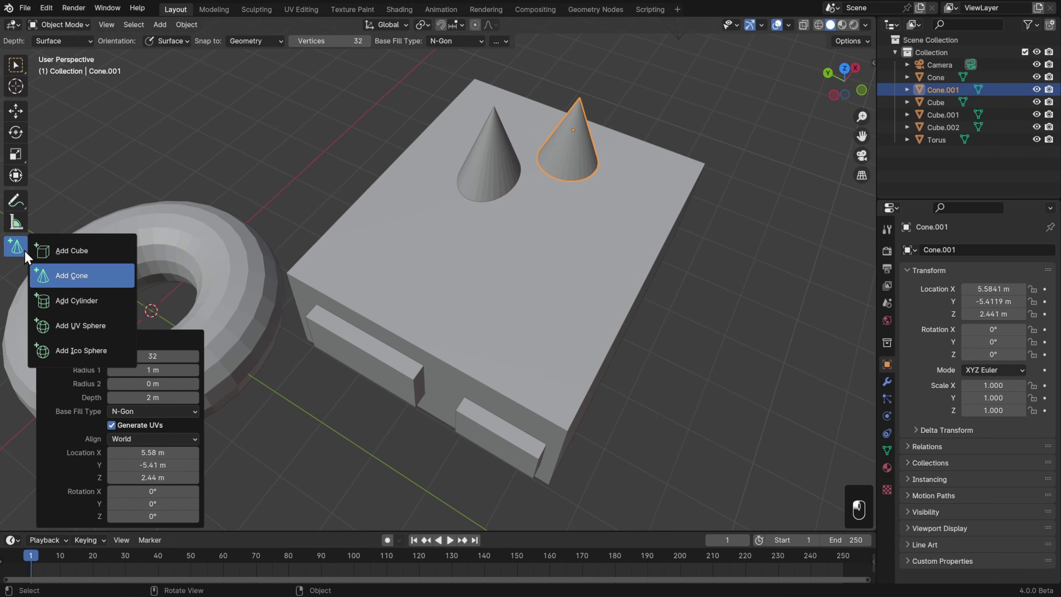
click(81, 301)
drag(580, 236, 611, 294)
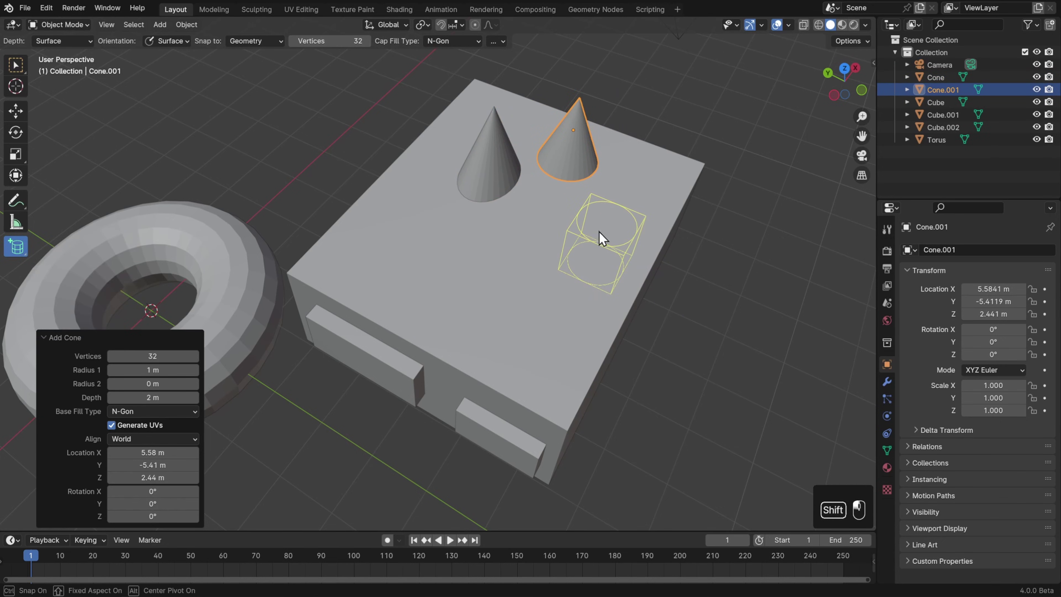
click(609, 199)
- Place a UV sphere on the box top with the Add UV Sphere tool
click(15, 253)
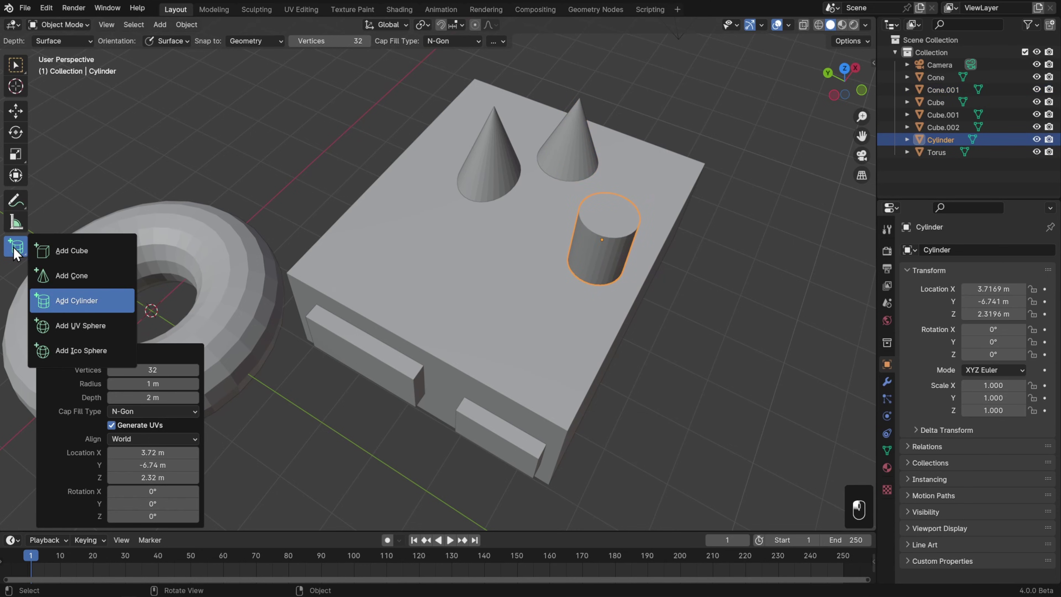
click(94, 323)
drag(461, 245, 445, 307)
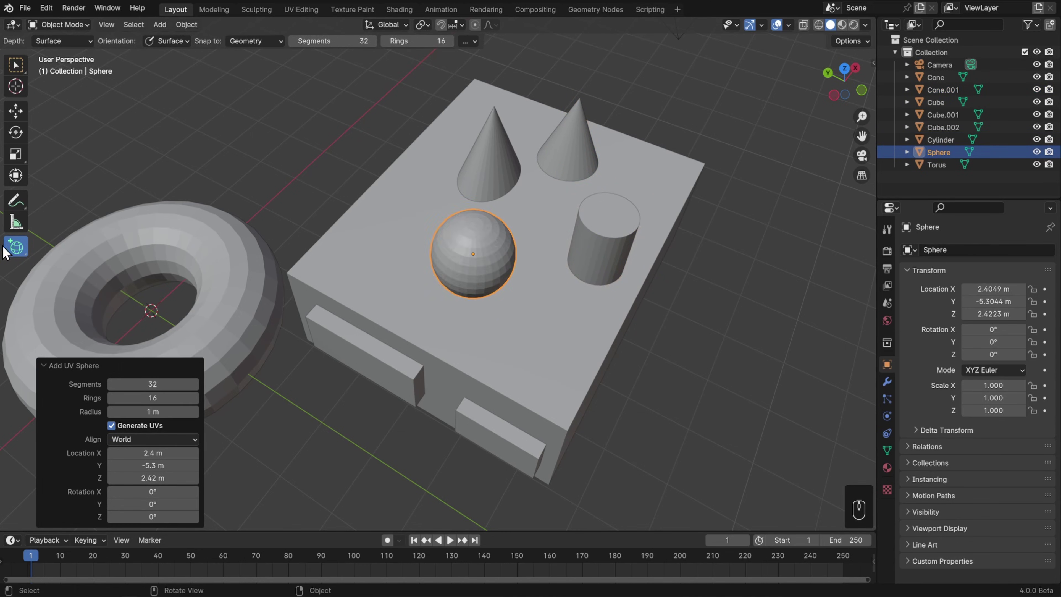
- Draw a small icosphere on the box top with the Add Ico Sphere tool
click(15, 248)
click(101, 351)
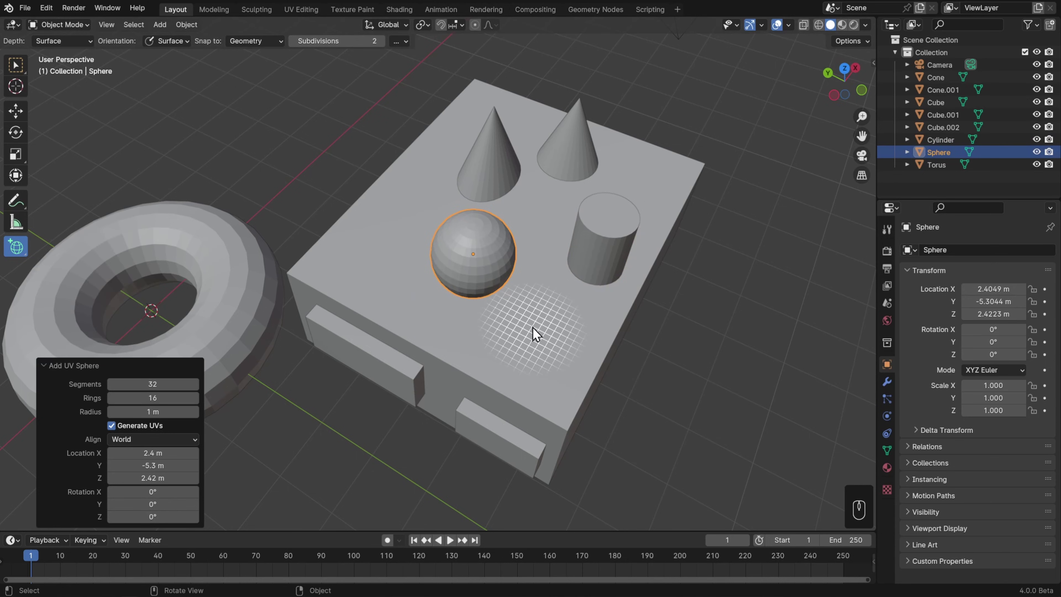
mouse_move(374, 246)
mouse_down()
mouse_move(368, 291)
mouse_move(382, 243)
mouse_up()
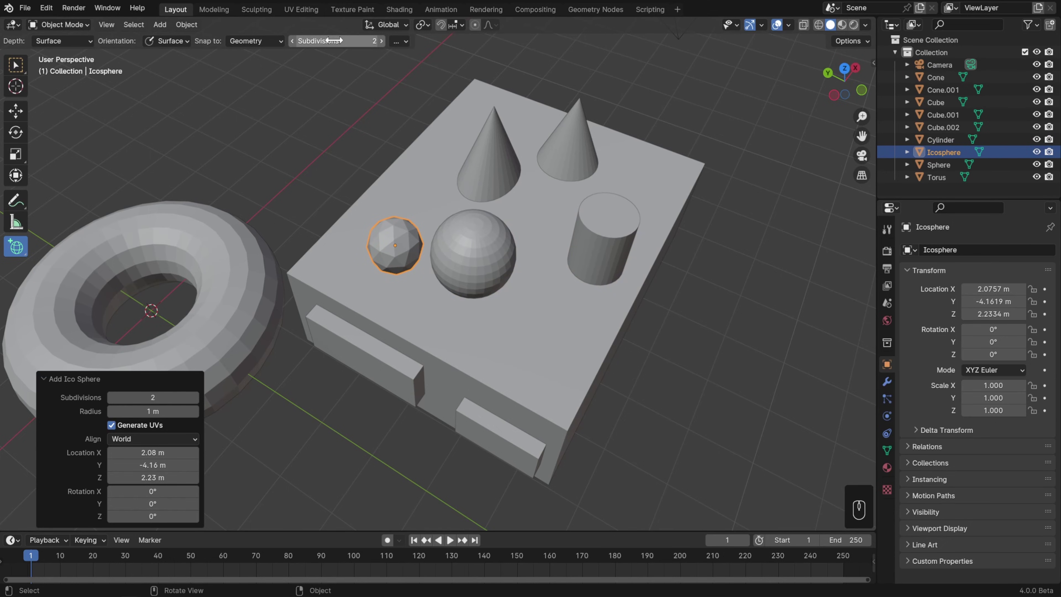
- Set the header Subdivisions to 7 and give the small icosphere 3 subdivisions. Then draw a second, 7-subdivision icosphere on the box top
drag(333, 41, 333, 41)
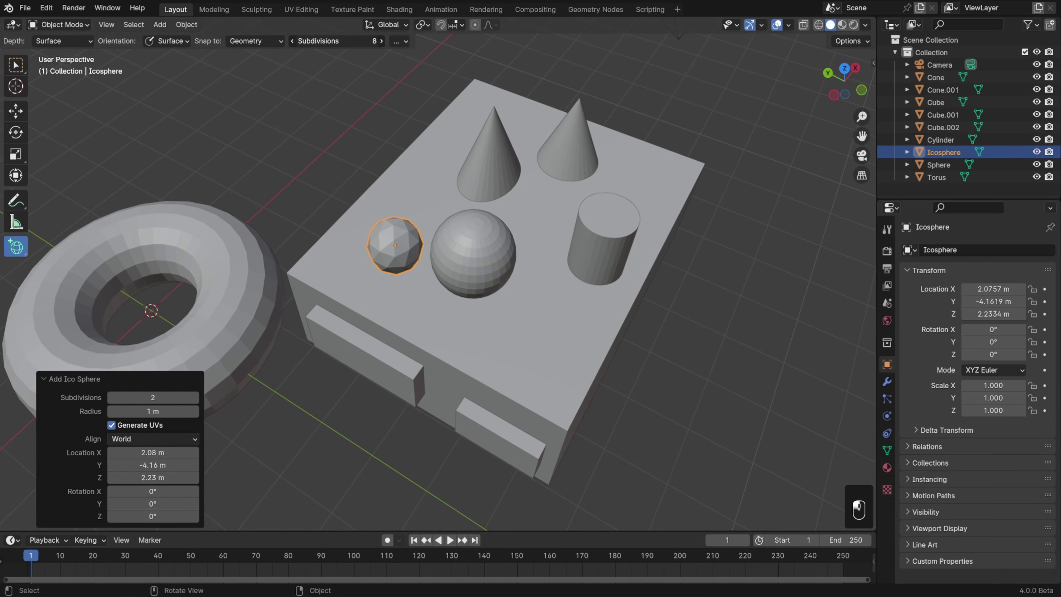
drag(333, 40, 333, 40)
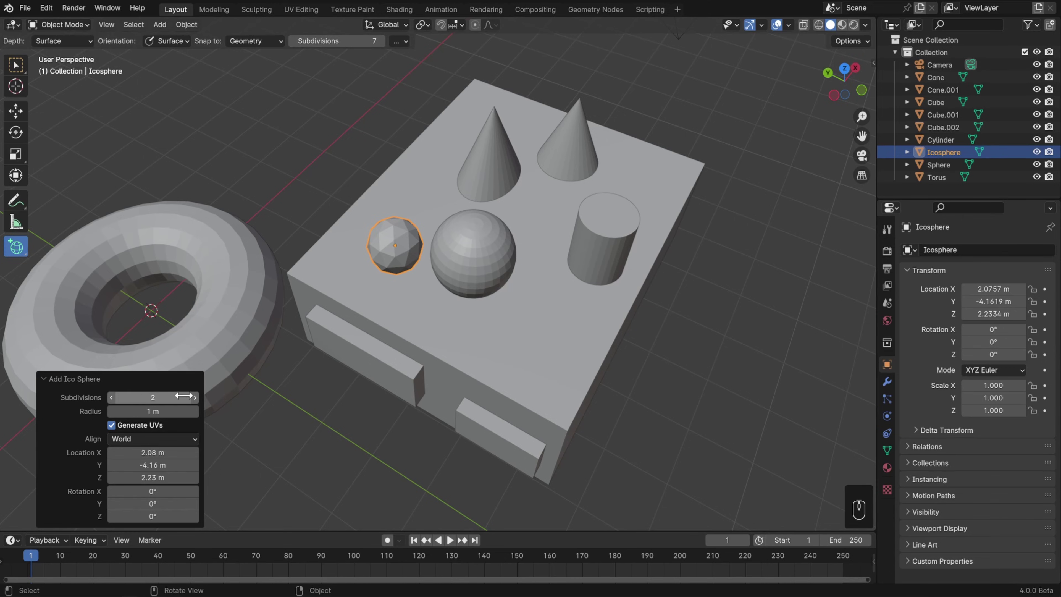
drag(185, 394, 116, 403)
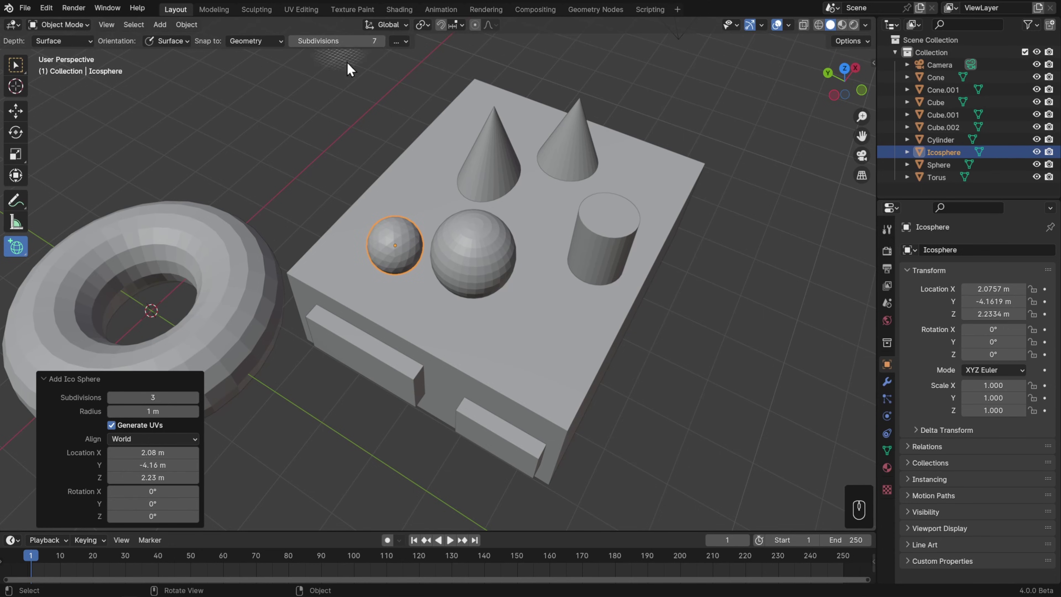
drag(543, 320, 573, 392)
click(579, 344)
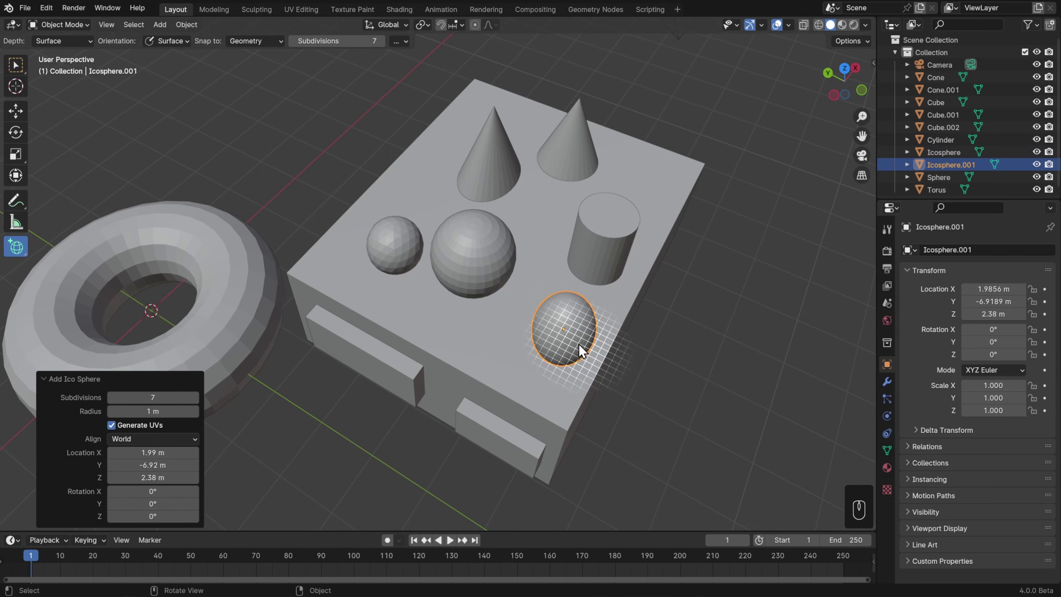
middle_drag(676, 394, 676, 359)
drag(16, 248, 86, 253)
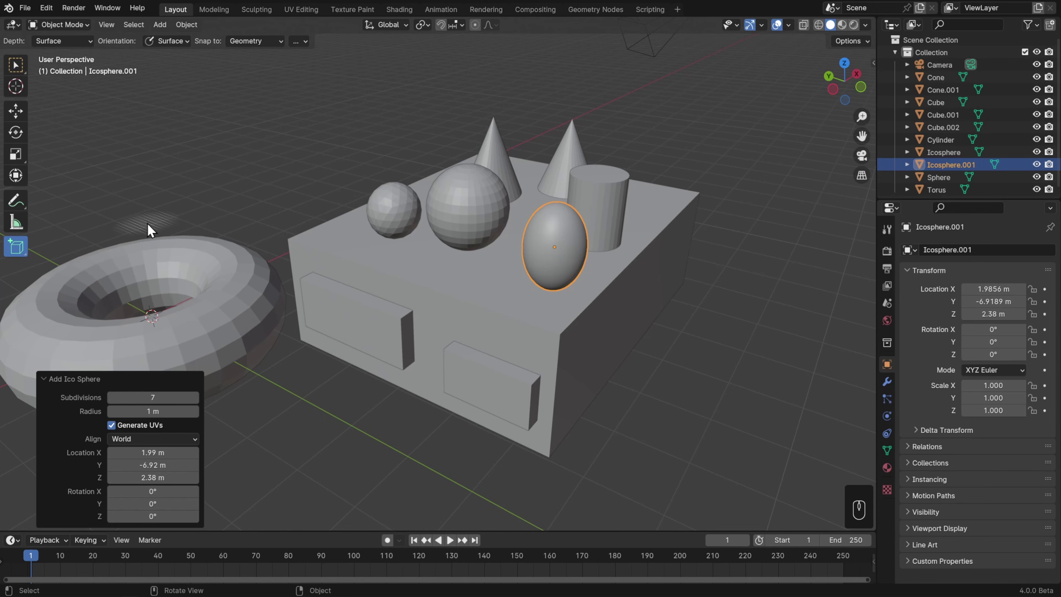
key(shift+a)
mouse_move(254, 162)
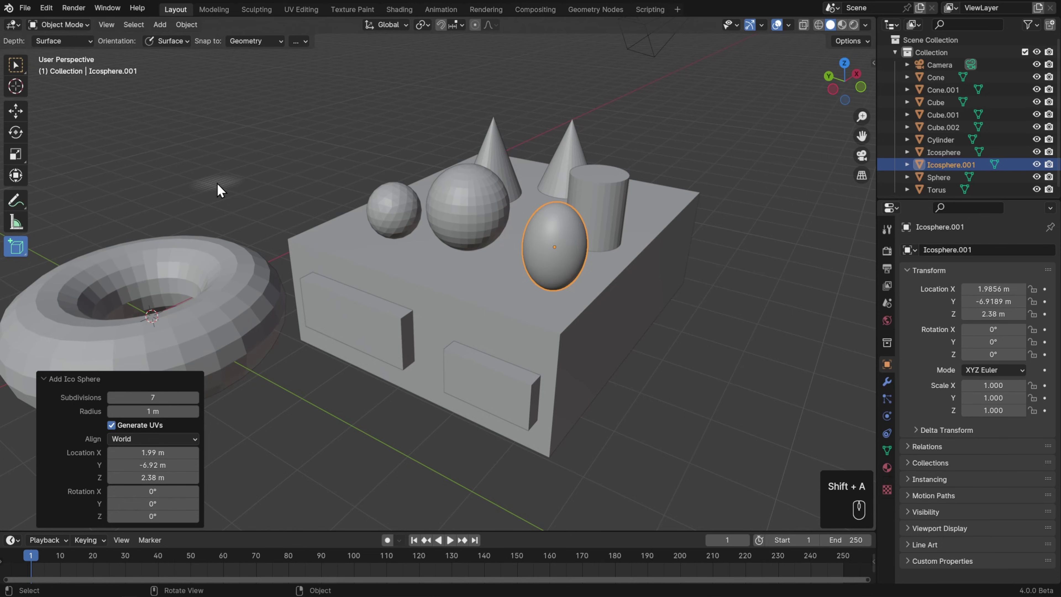
middle_drag(569, 399, 741, 367)
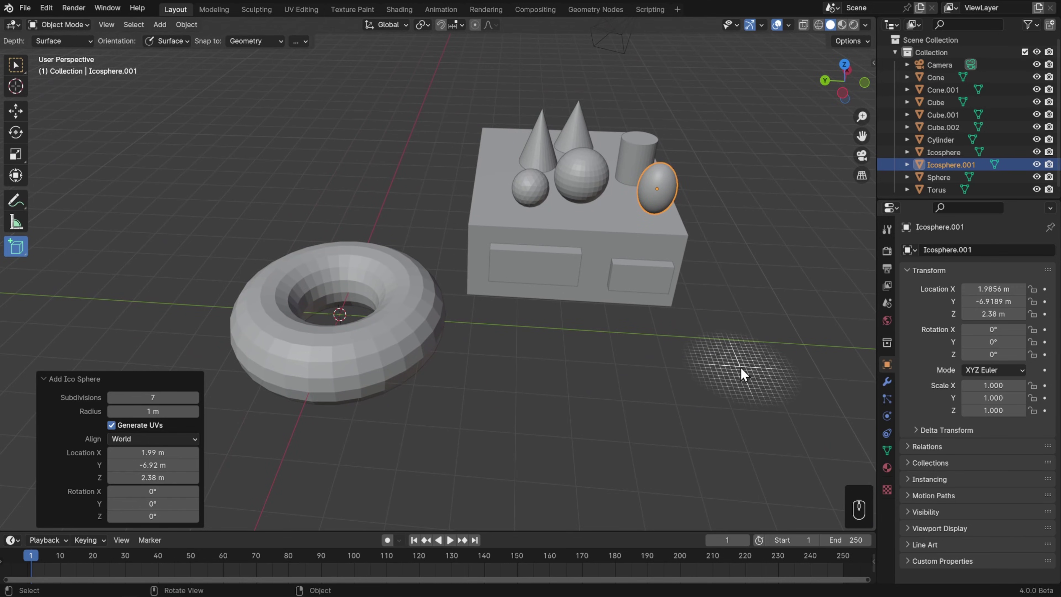